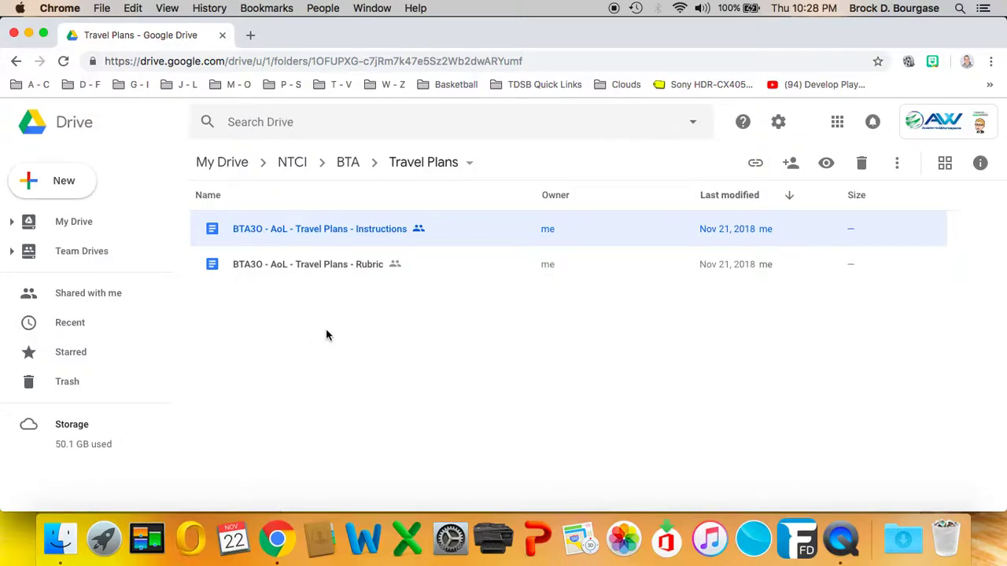
- Create a new blank Google Sheets spreadsheet from Drive's Travel Plans folder
{"action": "left_click", "coordinate": [60, 189]}
{"action": "left_click", "coordinate": [86, 307]}
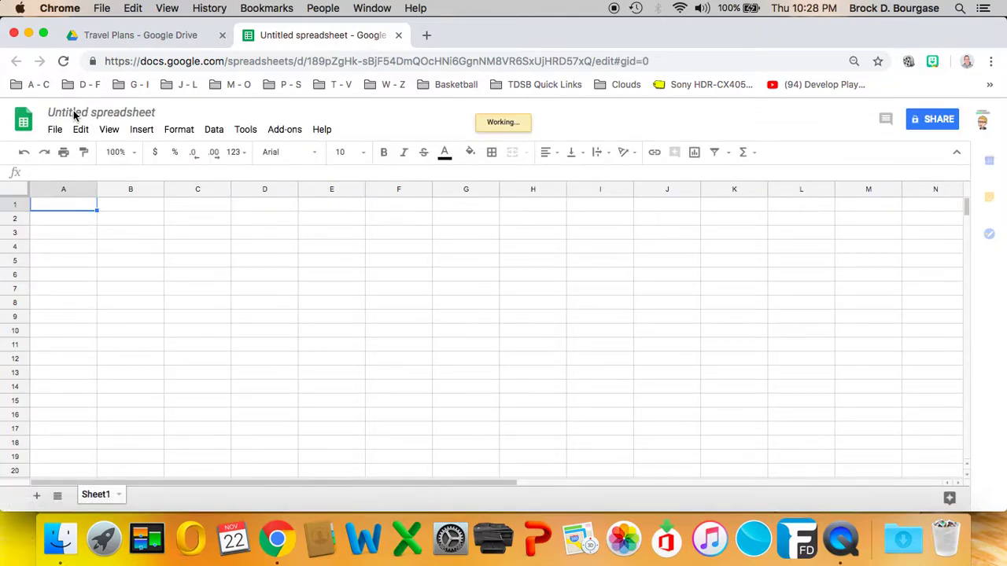
- Retitle the untitled spreadsheet 'BTA3O - Travel Budget - Your Name'
{"action": "left_click", "coordinate": [74, 114]}
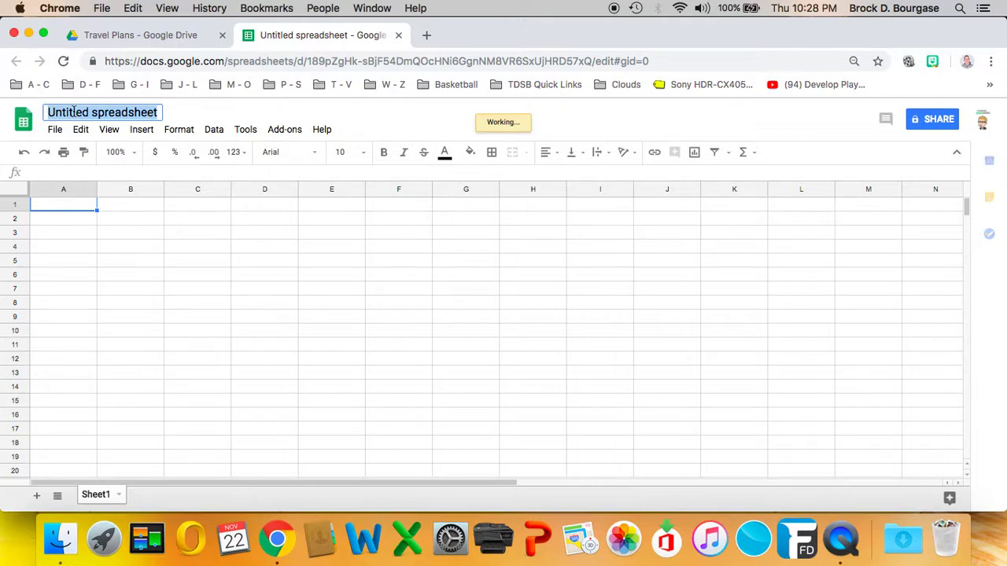
{"action": "type", "text": "BTA3"}
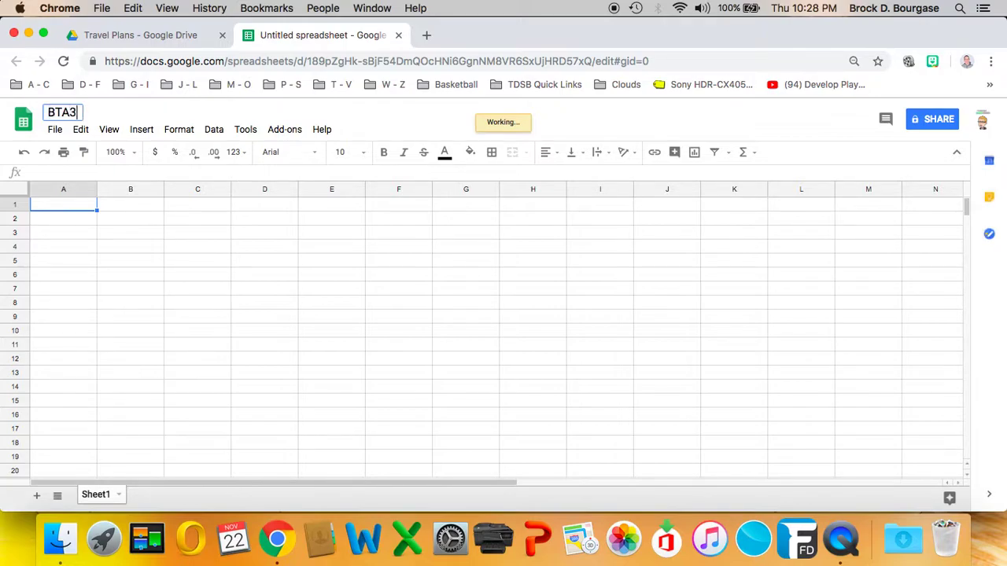
{"action": "type", "text": "O - "}
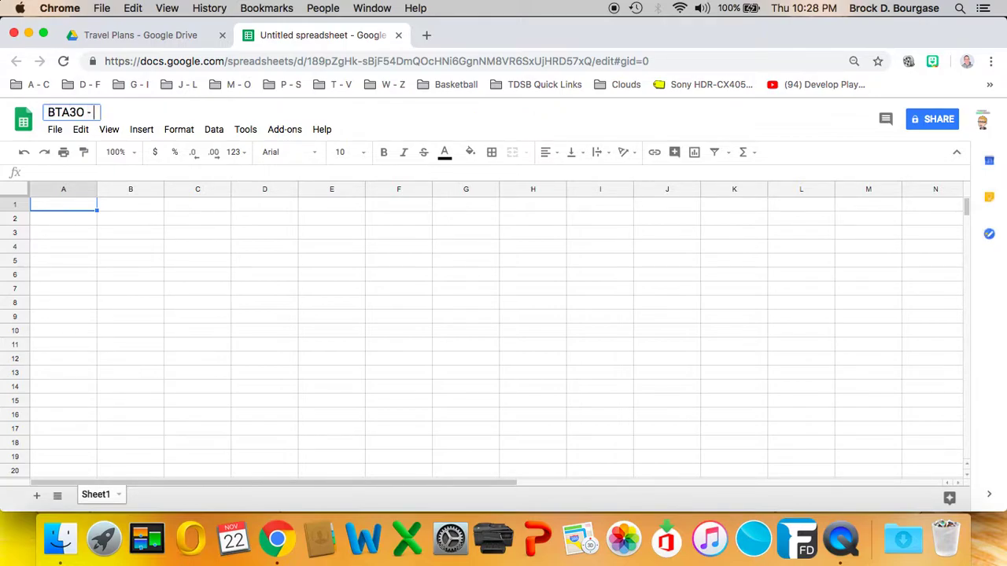
{"action": "type", "text": "Travel Budget - "}
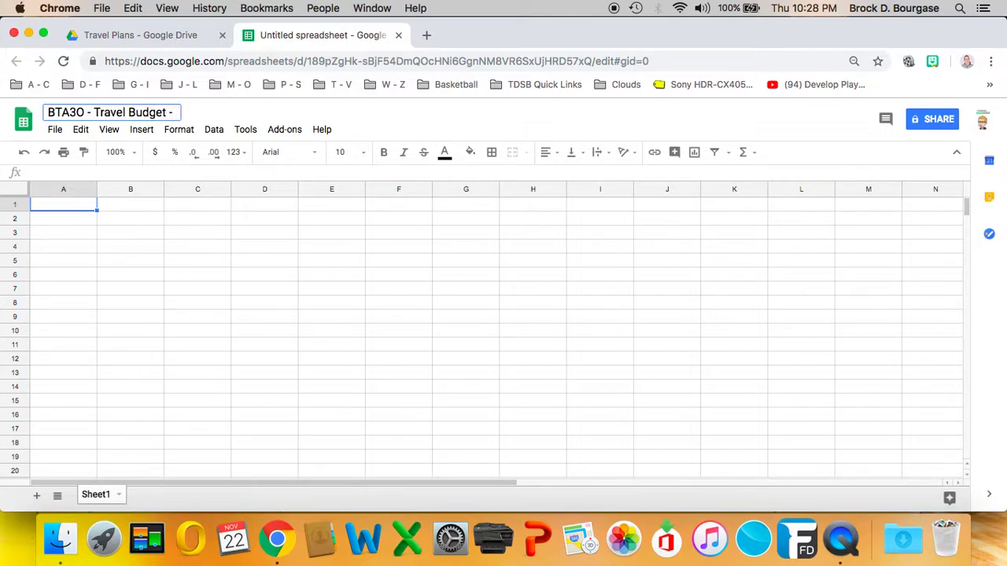
{"action": "type", "text": "Your"}
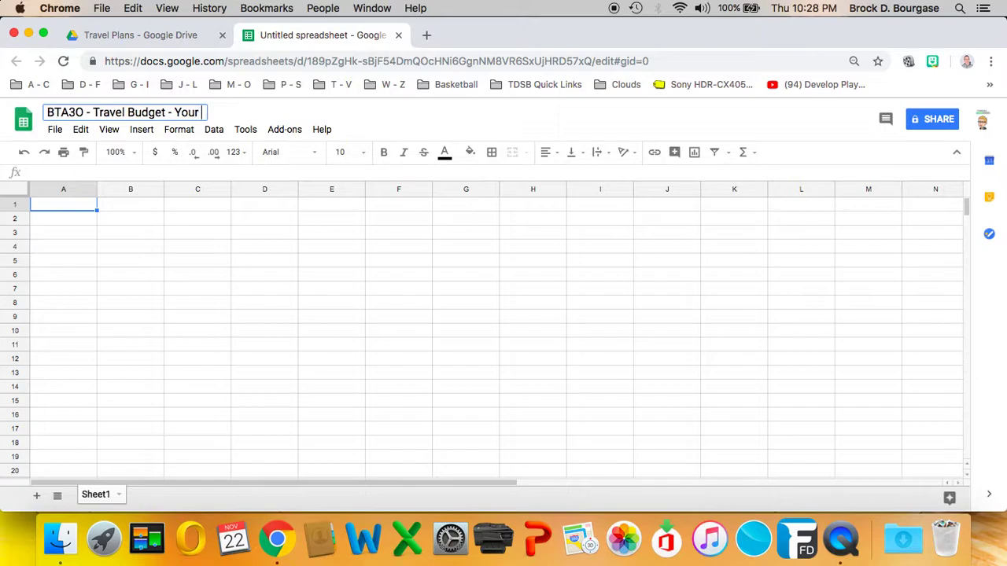
{"action": "type", "text": " Name"}
{"action": "left_click", "coordinate": [198, 305]}
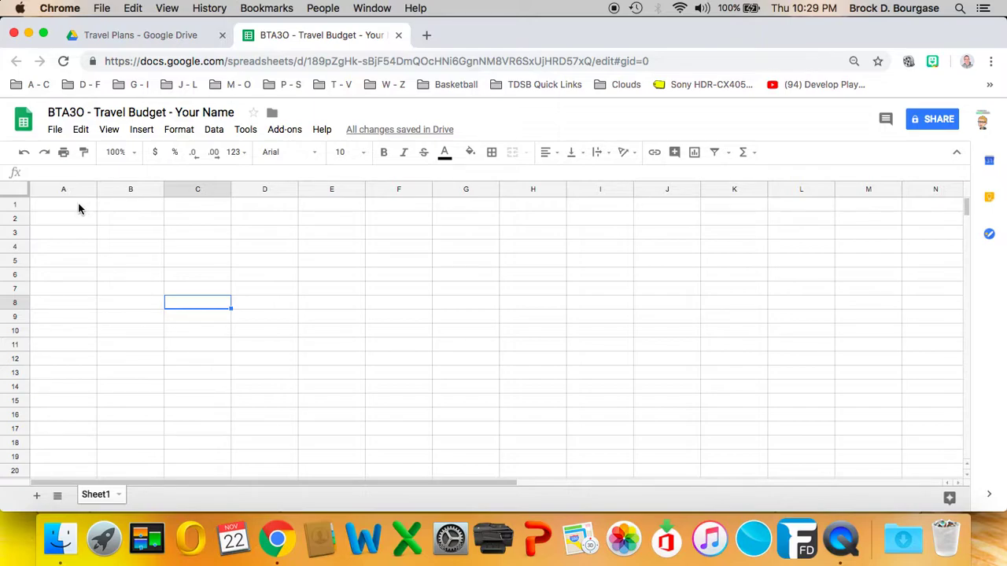
- Merge A1:F1 horizontally and enter 'Our Group Name'
{"action": "left_click_drag", "start_coordinate": [74, 204], "coordinate": [371, 201]}
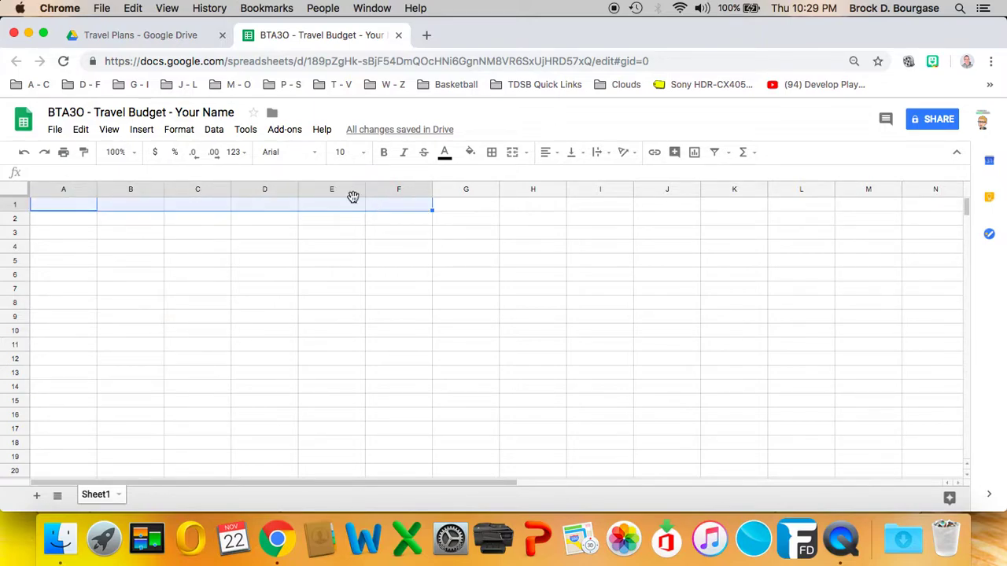
{"action": "left_click", "coordinate": [186, 132]}
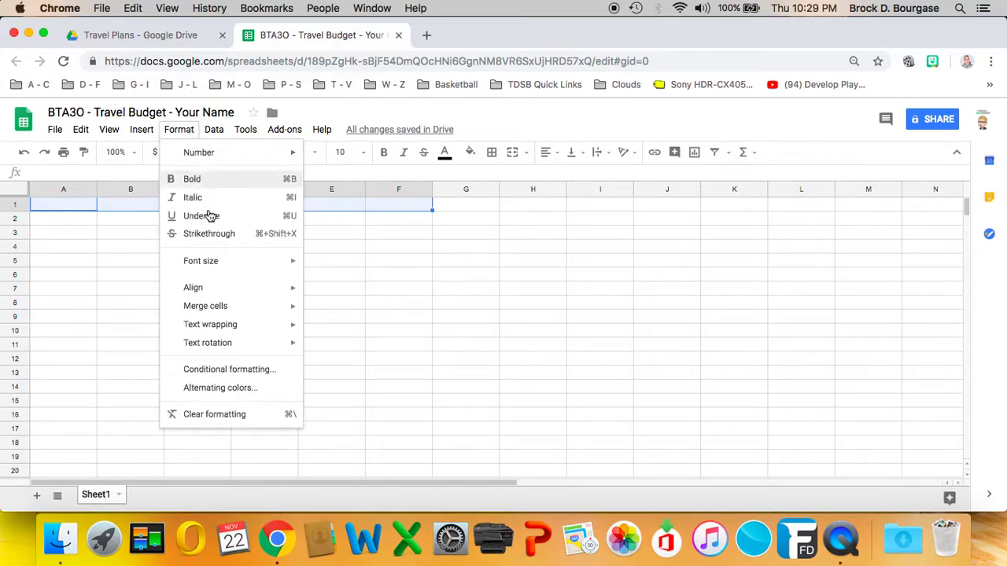
{"action": "mouse_move", "coordinate": [238, 315]}
{"action": "left_click", "coordinate": [357, 333]}
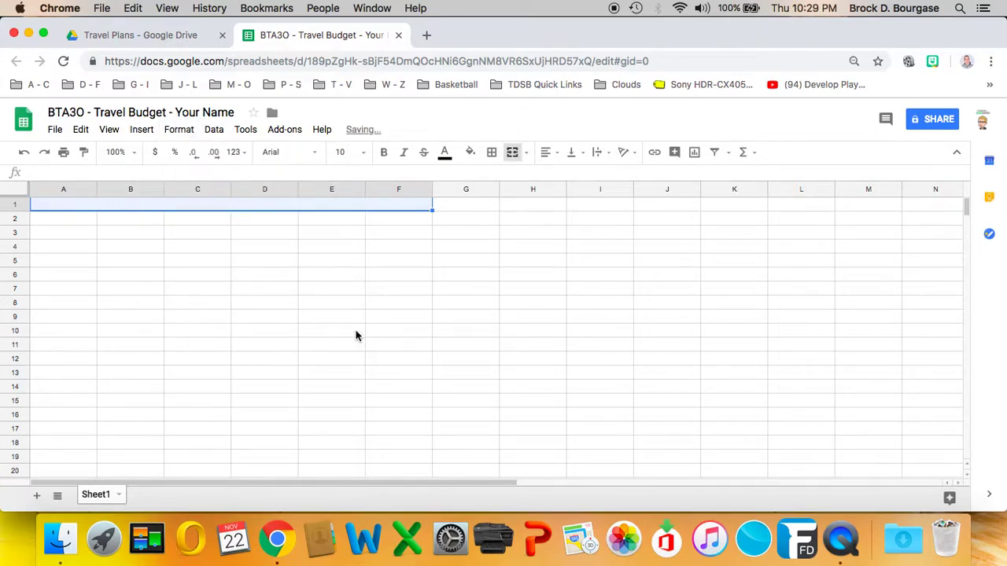
{"action": "type", "text": "Our "}
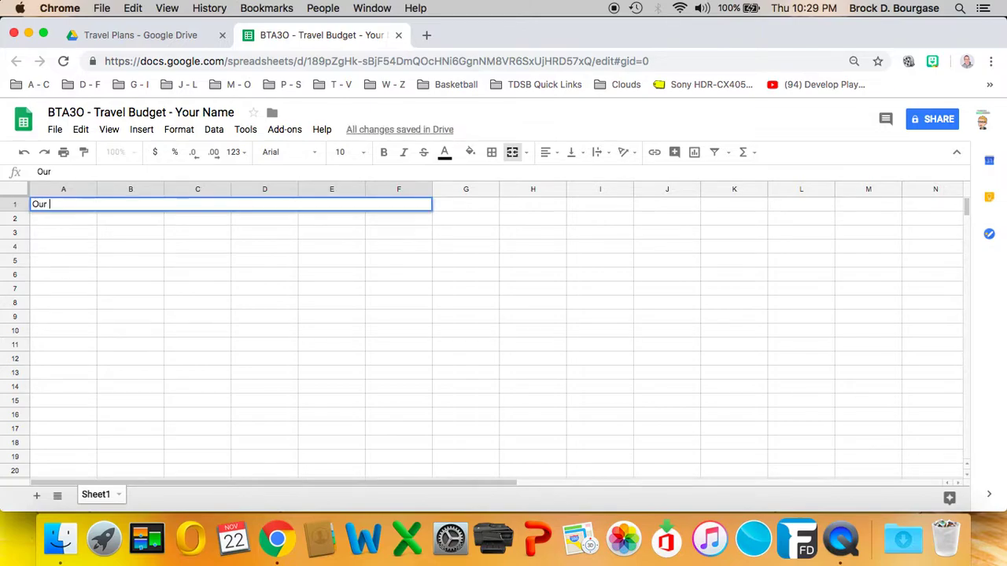
{"action": "type", "text": "Group Name"}
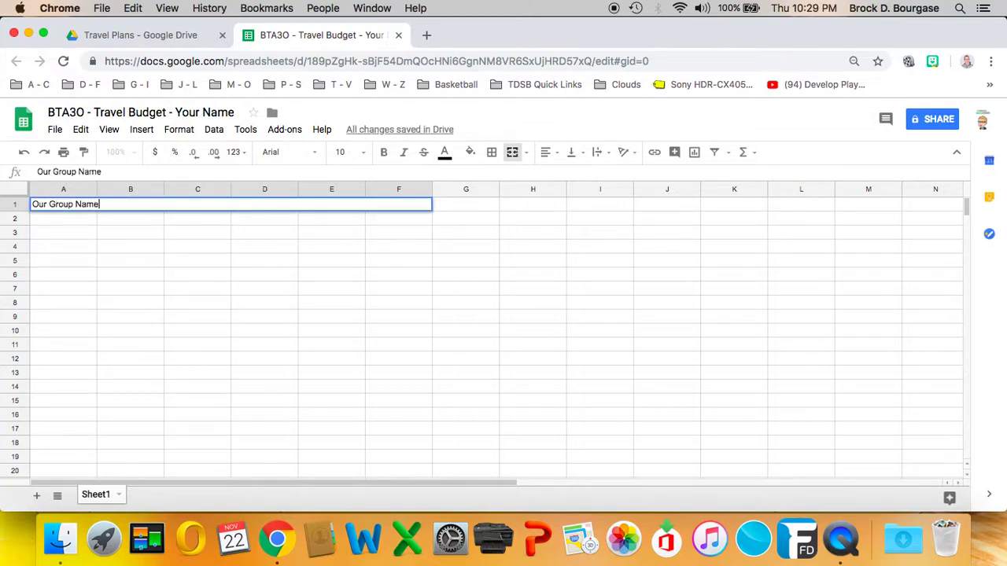
{"action": "key", "text": "Return"}
- Merge A2:F2 horizontally and enter 'TRAVEL BUDGET'
{"action": "left_click_drag", "start_coordinate": [425, 219], "coordinate": [76, 224]}
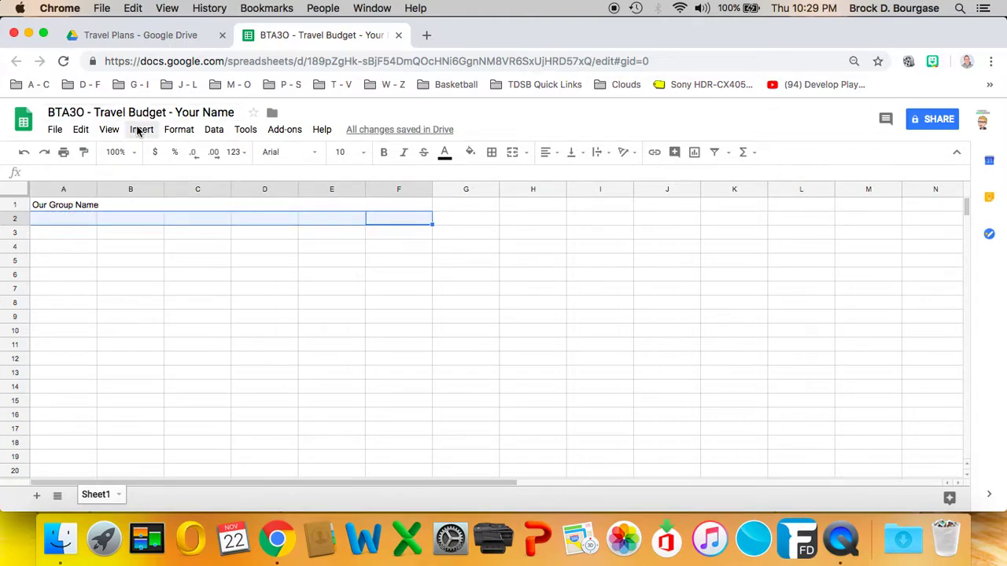
{"action": "left_click", "coordinate": [180, 130]}
{"action": "mouse_move", "coordinate": [220, 307]}
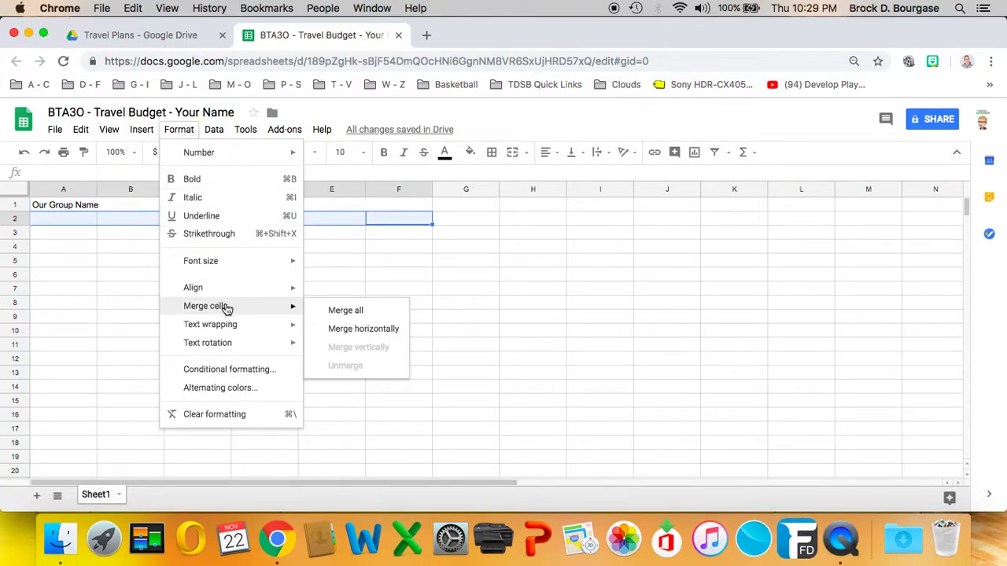
{"action": "left_click", "coordinate": [350, 329]}
{"action": "type", "text": "T"}
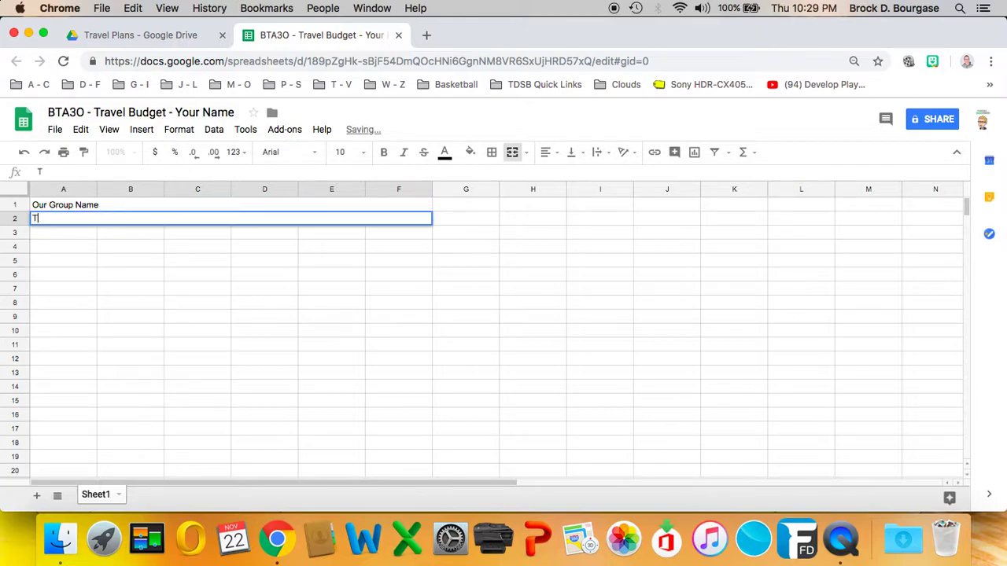
{"action": "type", "text": "RAVEL BUDGET"}
{"action": "key", "text": "Return"}
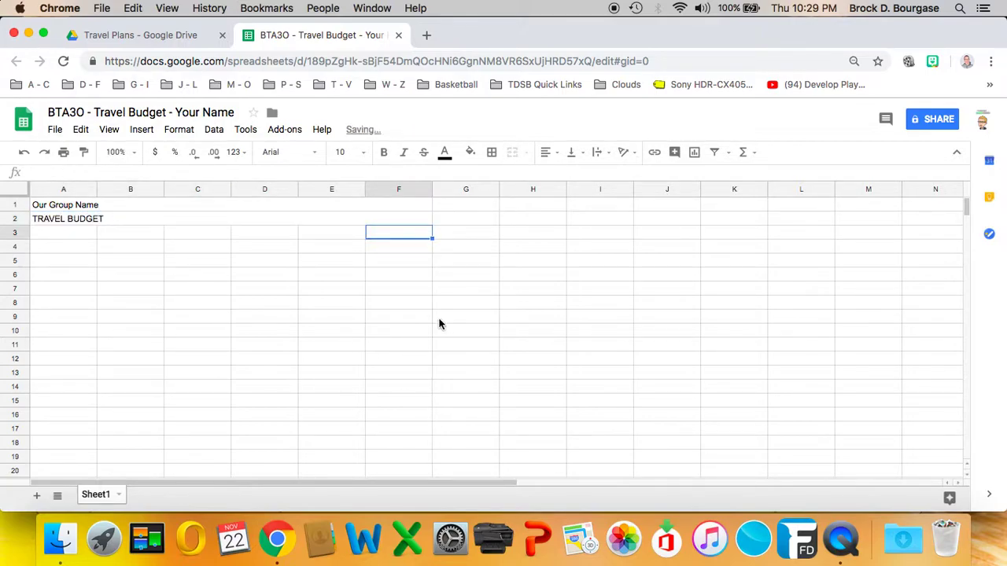
- Merge A3:F3 horizontally and enter 'November 2018'
{"action": "left_click_drag", "start_coordinate": [389, 231], "coordinate": [74, 230]}
{"action": "left_click", "coordinate": [176, 131]}
{"action": "mouse_move", "coordinate": [206, 309]}
{"action": "left_click", "coordinate": [371, 329]}
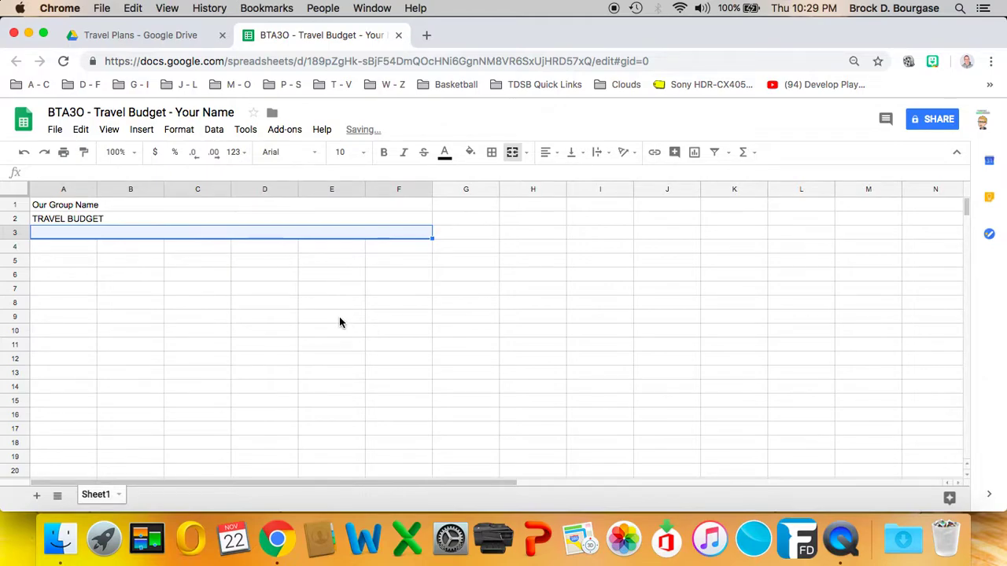
{"action": "type", "text": "November 2018"}
{"action": "key", "text": "Return"}
- Centre-align the three title rows
{"action": "left_click_drag", "start_coordinate": [281, 206], "coordinate": [281, 238]}
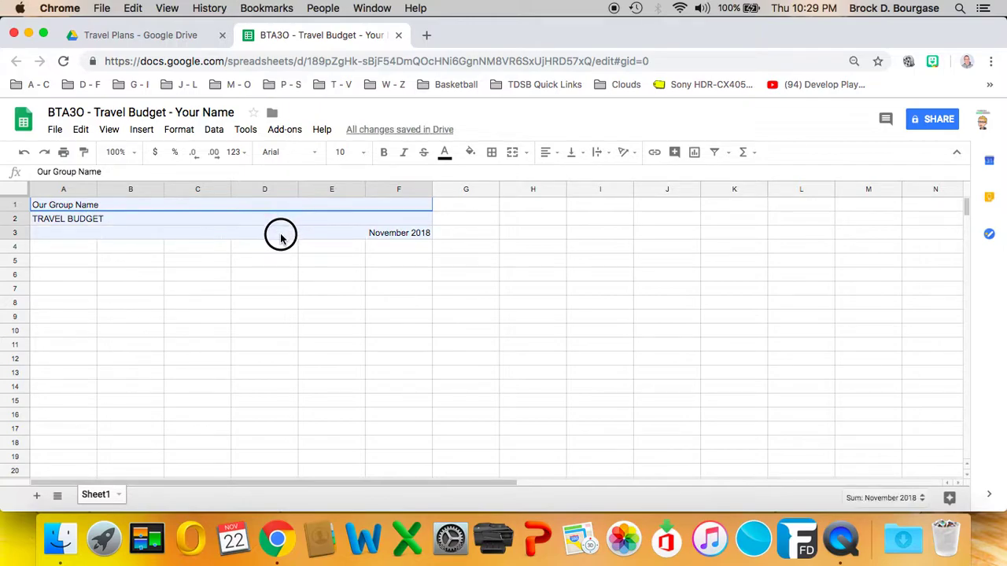
{"action": "left_click", "coordinate": [546, 151]}
{"action": "left_click", "coordinate": [569, 176]}
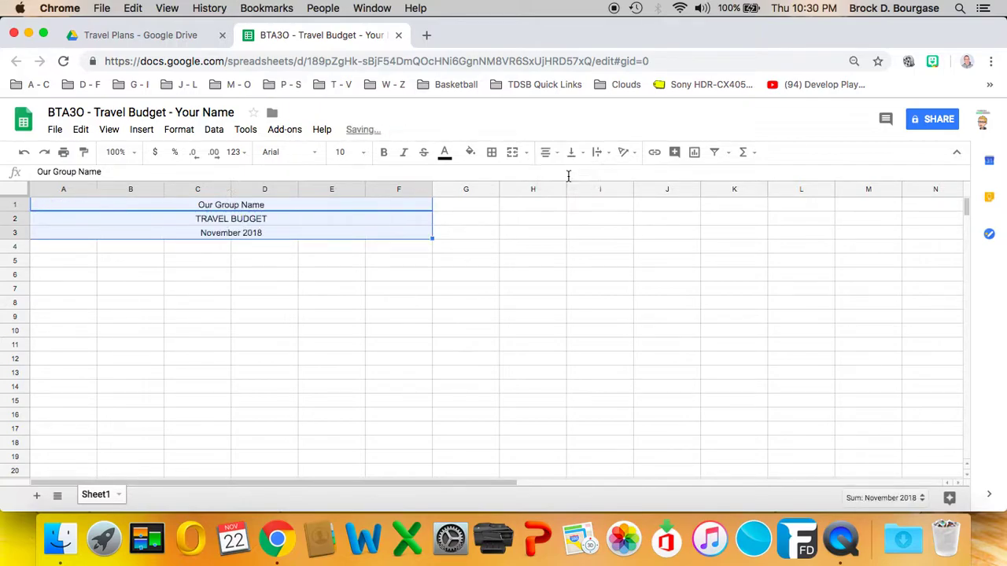
{"action": "left_click", "coordinate": [180, 258]}
{"action": "left_click", "coordinate": [79, 250]}
- Narrow column A and widen column B considerably
{"action": "left_click", "coordinate": [71, 262]}
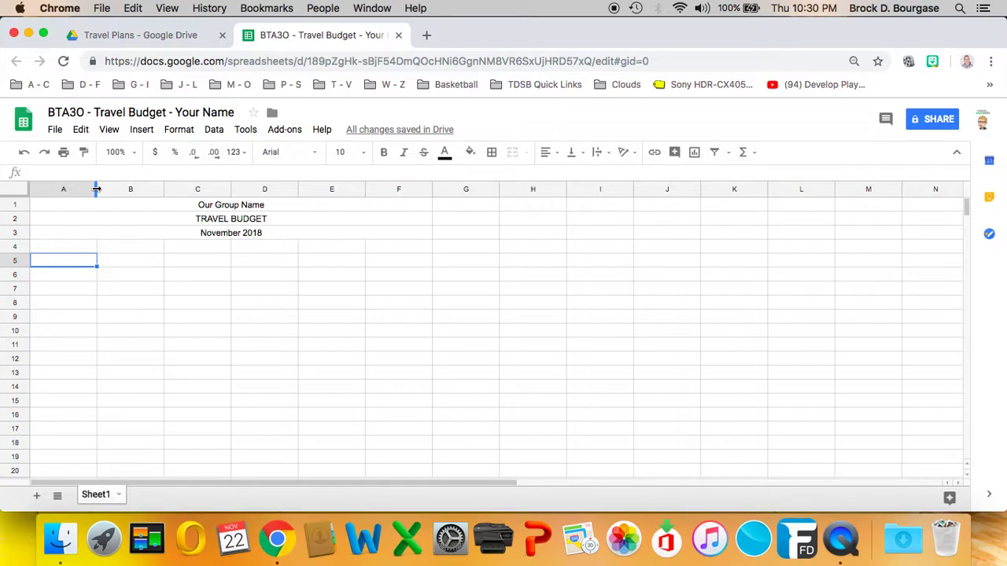
{"action": "left_click_drag", "start_coordinate": [96, 189], "coordinate": [51, 187]}
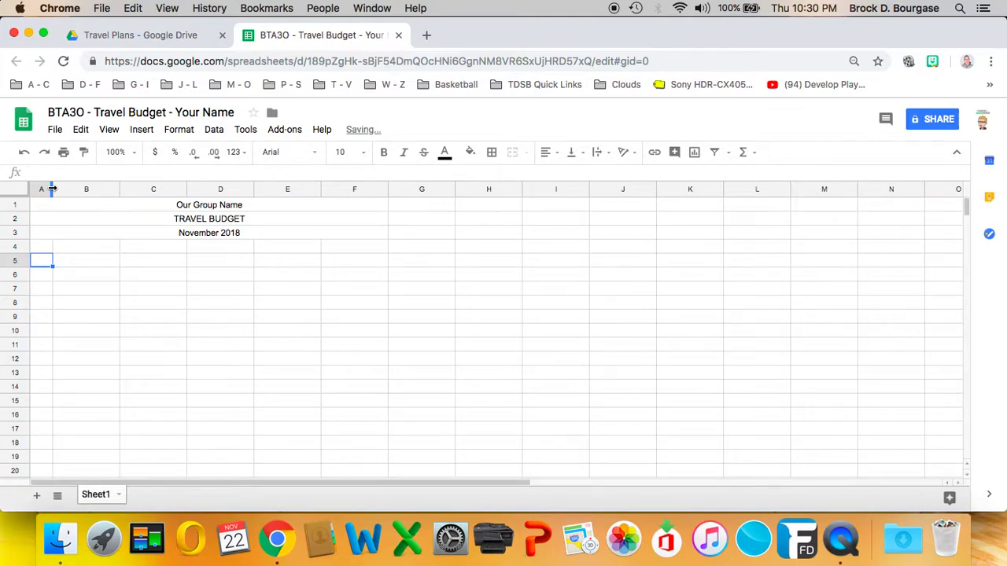
{"action": "right_click", "coordinate": [116, 192]}
{"action": "left_click", "coordinate": [119, 190]}
{"action": "left_click", "coordinate": [103, 217]}
{"action": "left_click_drag", "start_coordinate": [120, 188], "coordinate": [222, 189]}
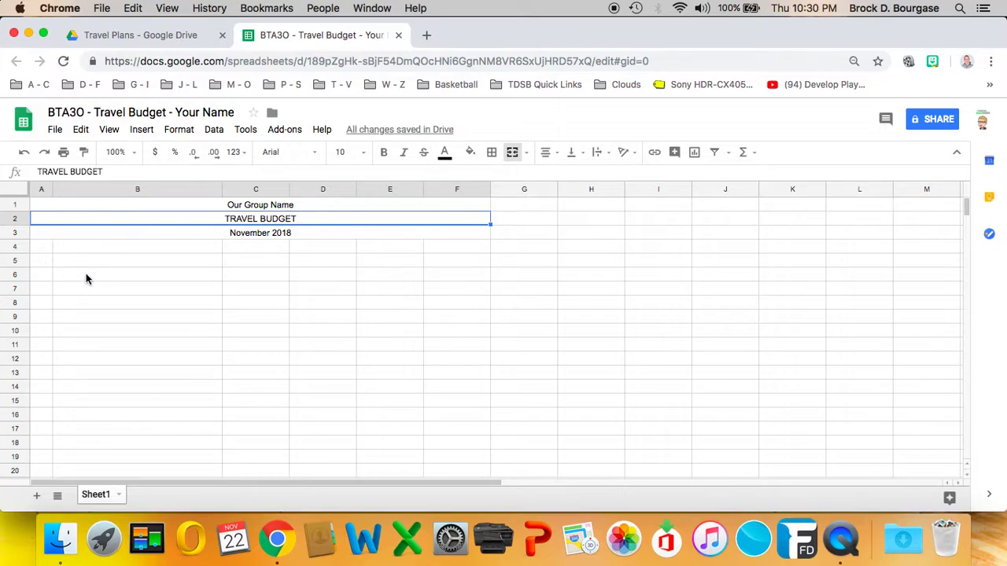
- Label A5 and A6 as 'Travel Costs' and 'Hotel'
{"action": "left_click", "coordinate": [44, 263]}
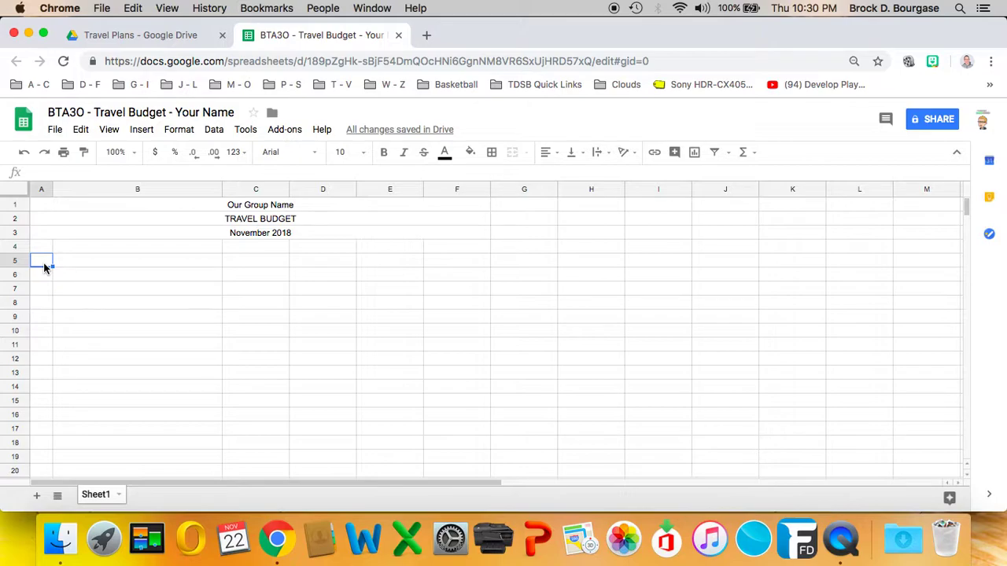
{"action": "type", "text": "Travel Costs"}
{"action": "key", "text": "Return"}
{"action": "type", "text": "Hotel"}
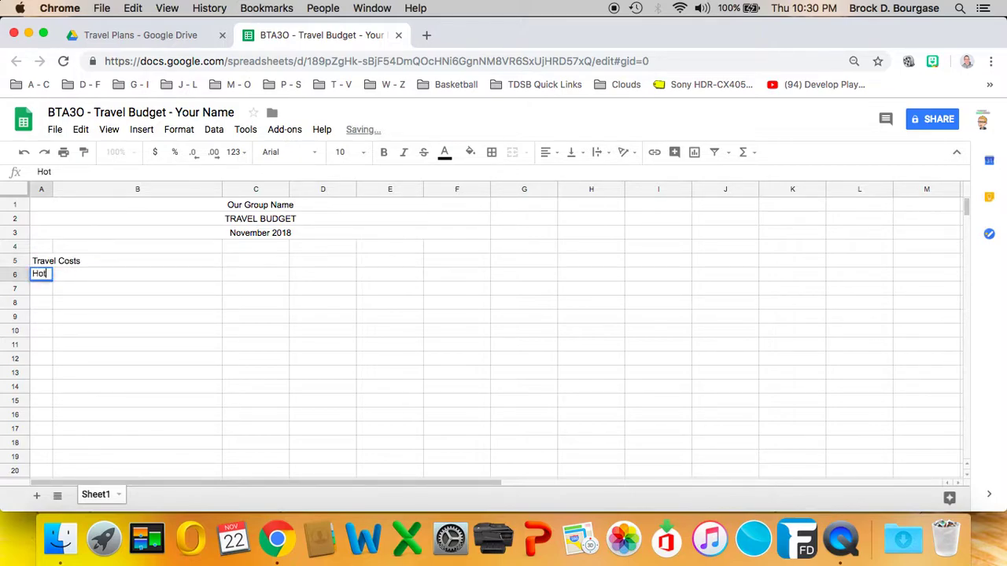
{"action": "key", "text": "Return"}
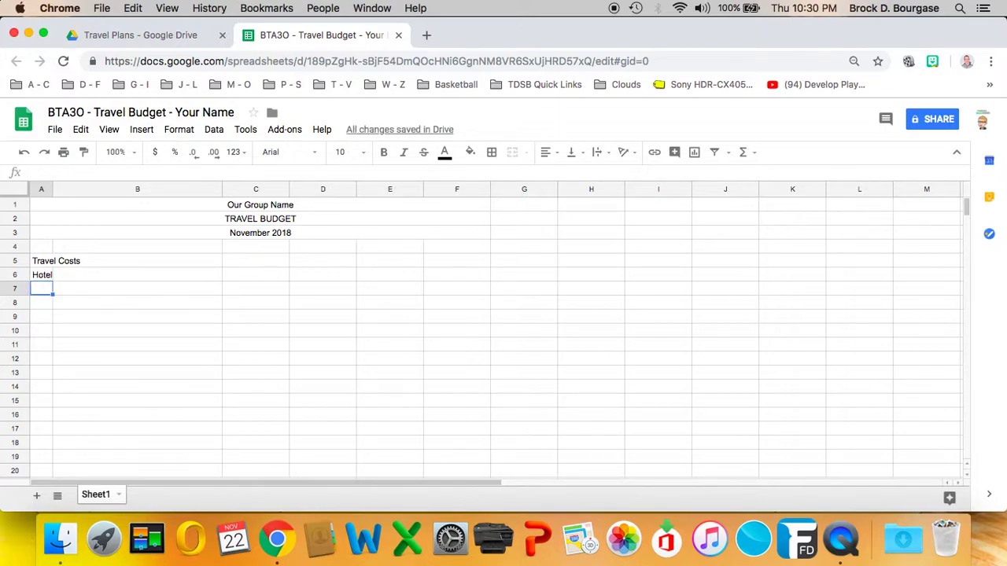
- Enter amounts 2000 in D5 and 750 in D6
{"action": "left_click", "coordinate": [306, 264]}
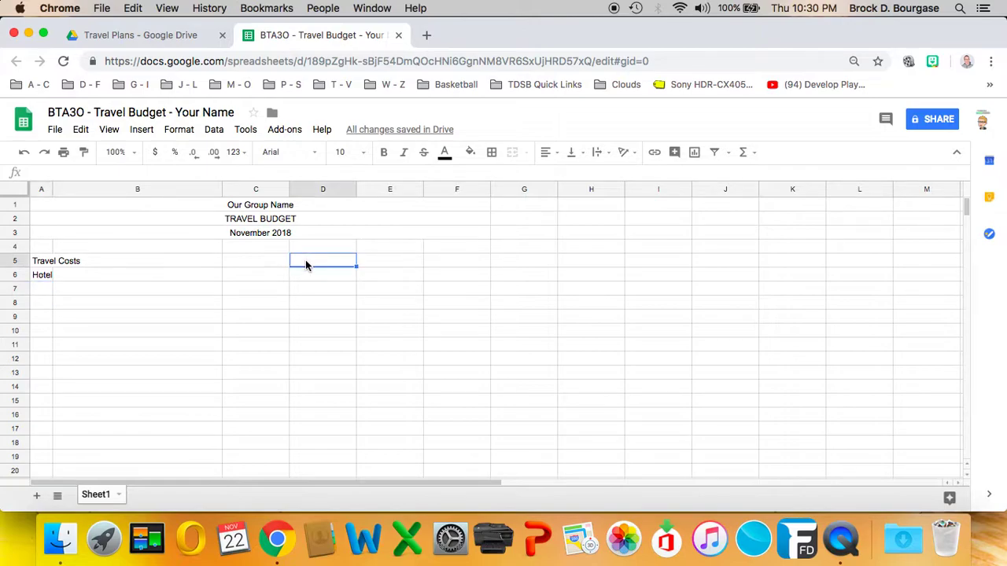
{"action": "type", "text": "2000"}
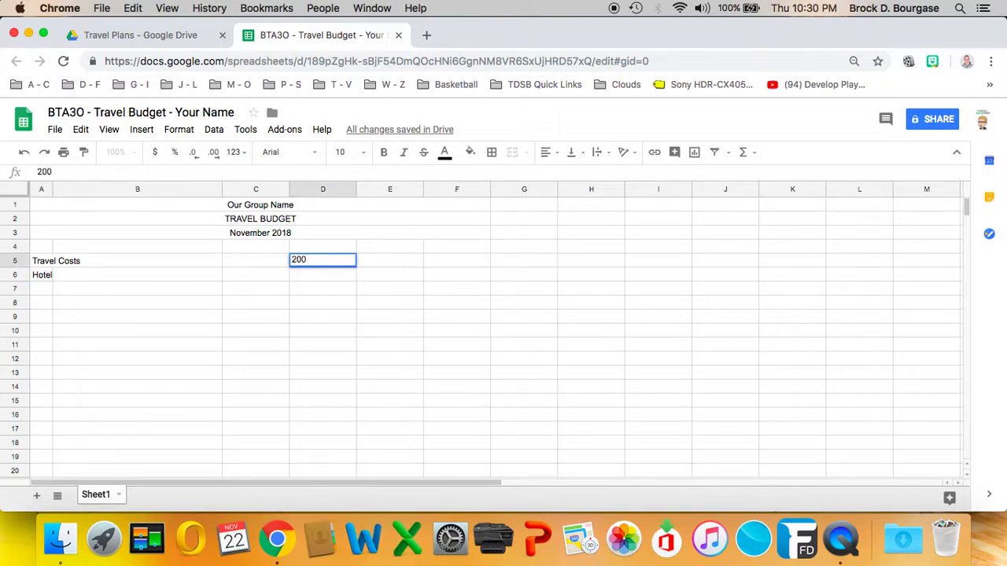
{"action": "key", "text": "Return"}
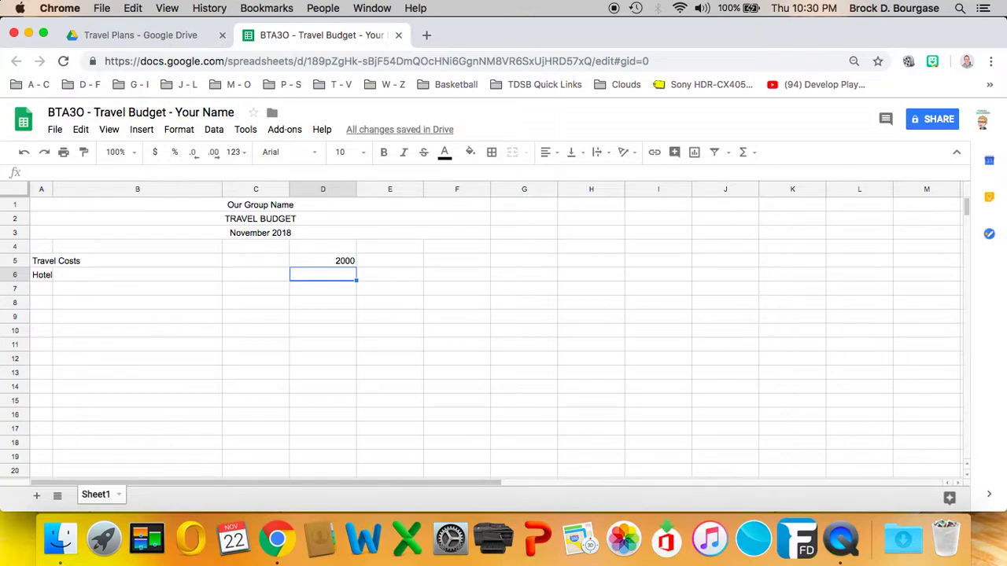
{"action": "type", "text": "750"}
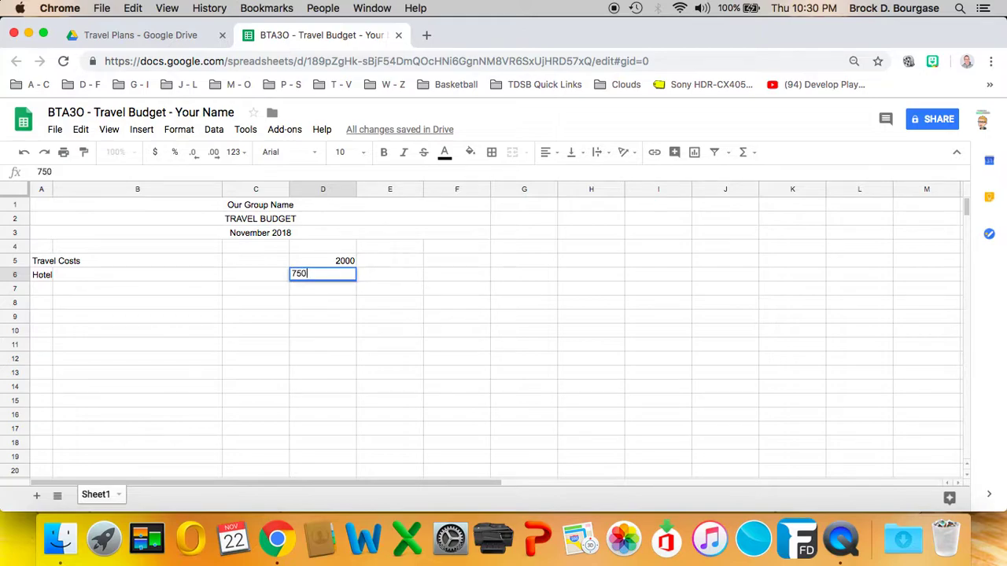
{"action": "key", "text": "Return"}
{"action": "left_click_drag", "start_coordinate": [240, 262], "coordinate": [337, 455]}
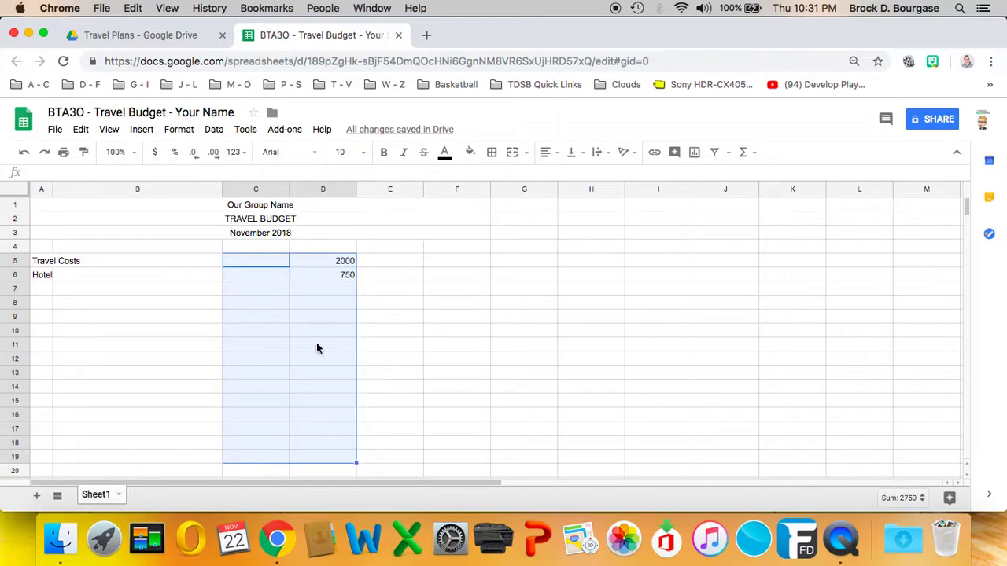
- Apply Accounting number format to the selected amounts in columns C and D
{"action": "left_click", "coordinate": [180, 130]}
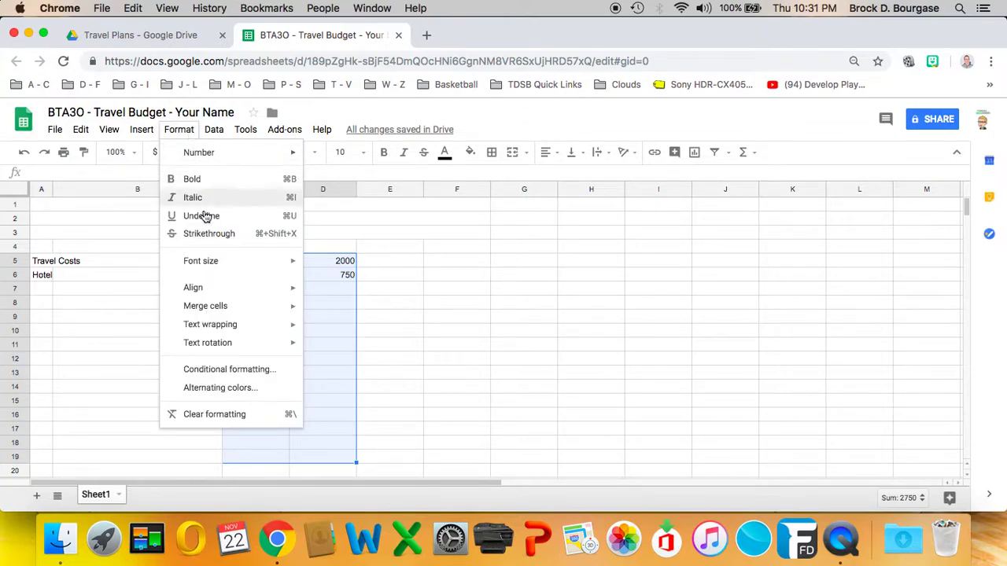
{"action": "mouse_move", "coordinate": [278, 154]}
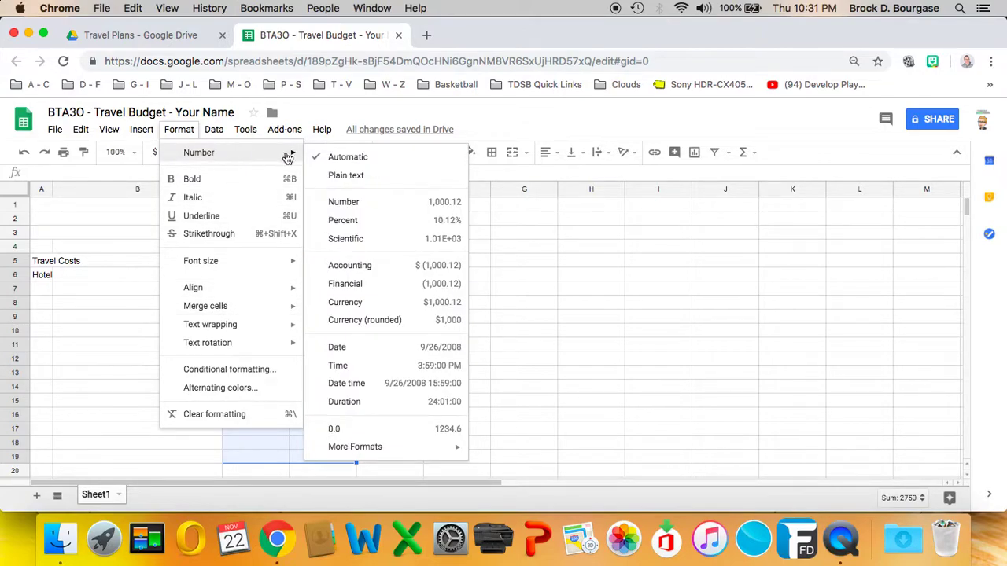
{"action": "left_click", "coordinate": [350, 267]}
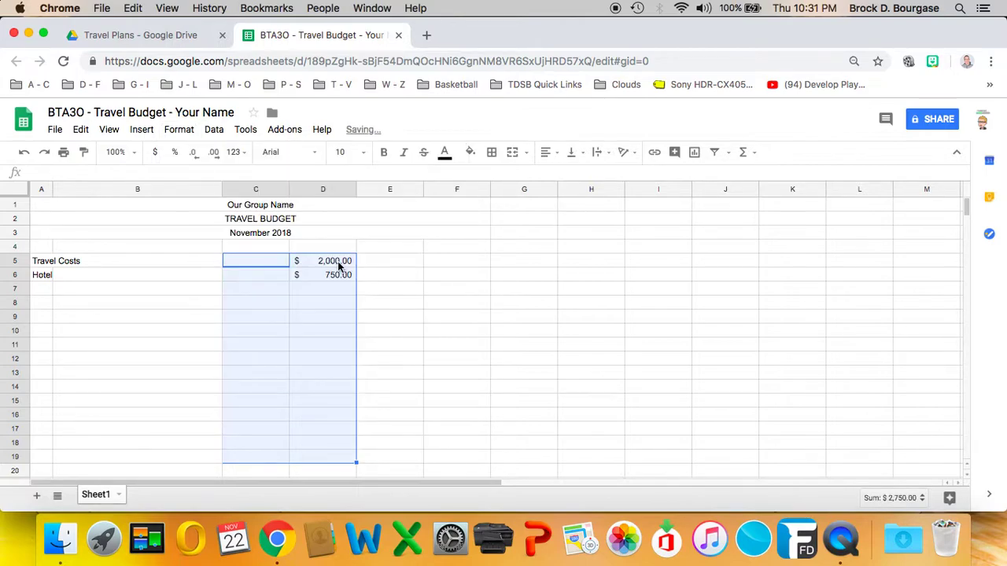
{"action": "left_click", "coordinate": [265, 278]}
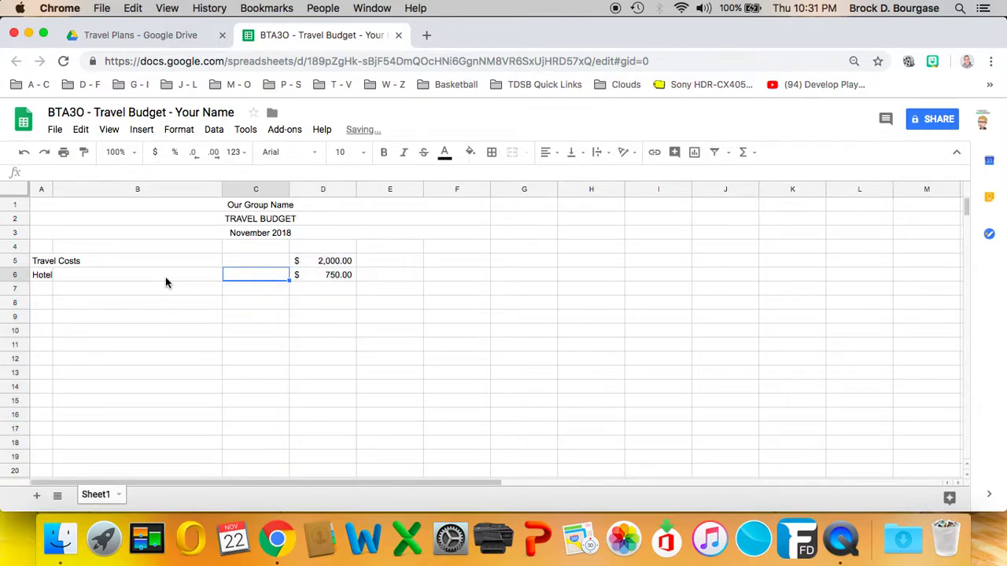
{"action": "left_click", "coordinate": [36, 291]}
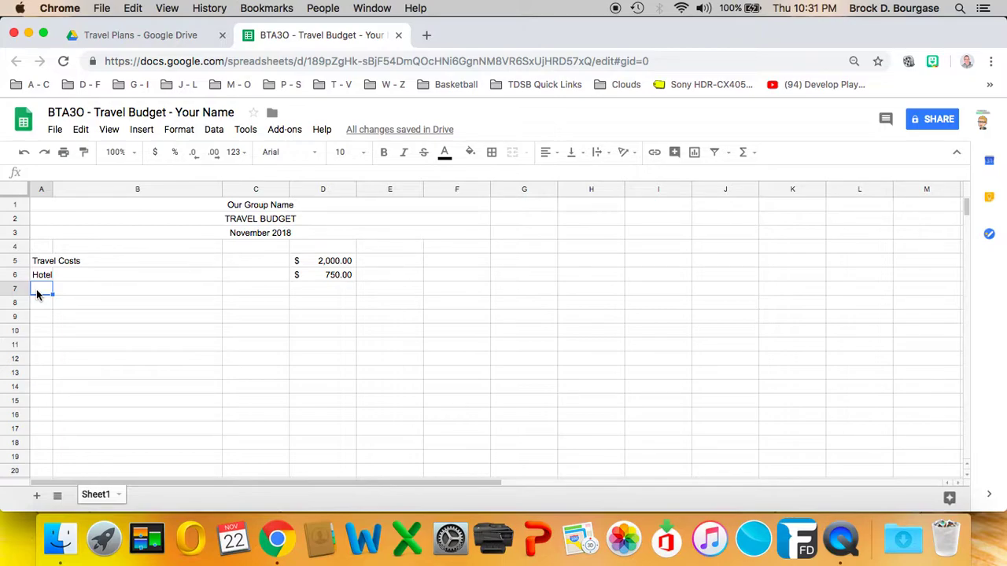
- Enter 'Food' in A7 and Breakfasts, Lunches, Dinners in B8:B10
{"action": "type", "text": "Food"}
{"action": "key", "text": "Return"}
{"action": "left_click", "coordinate": [137, 302]}
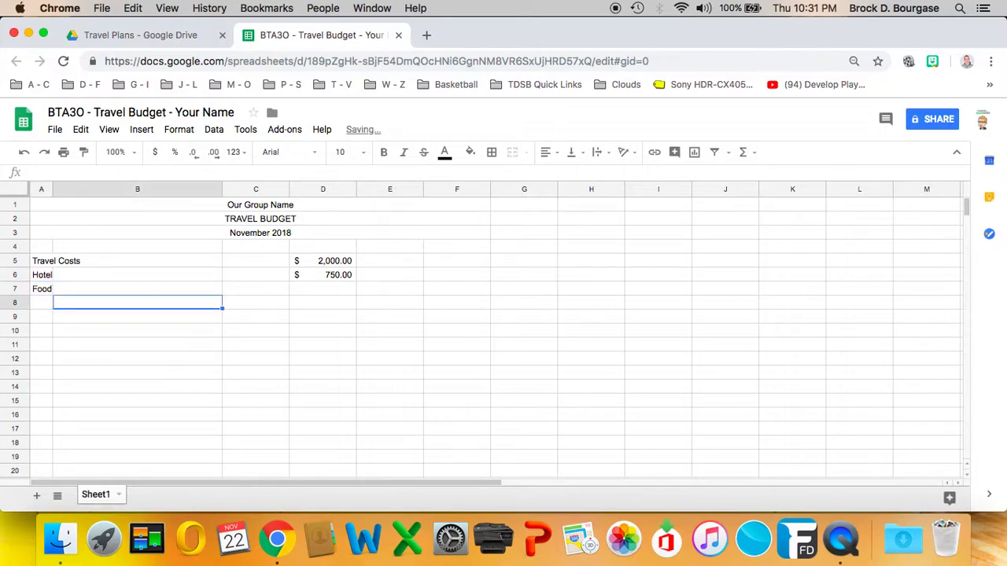
{"action": "type", "text": "Brea"}
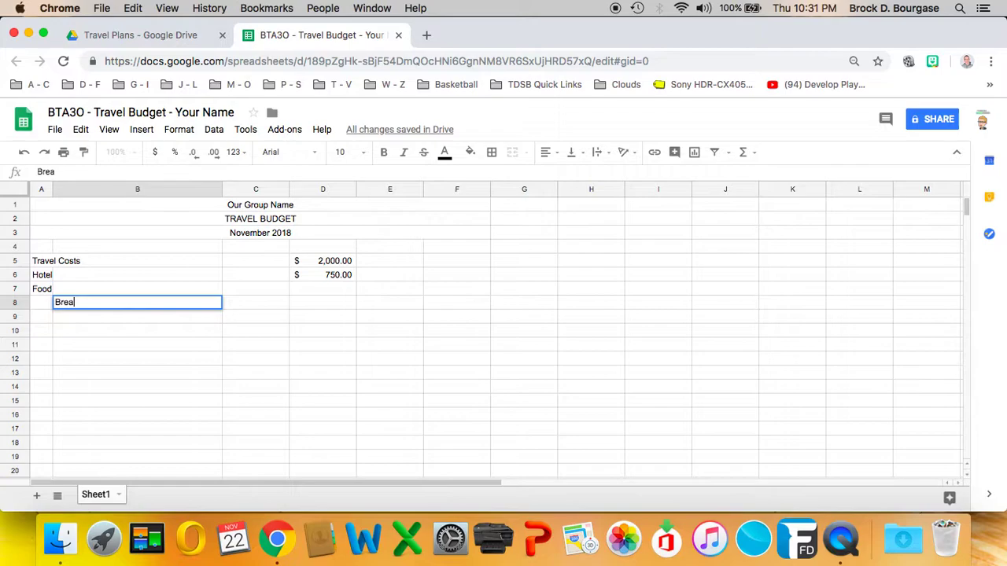
{"action": "type", "text": "kfasts"}
{"action": "key", "text": "Return"}
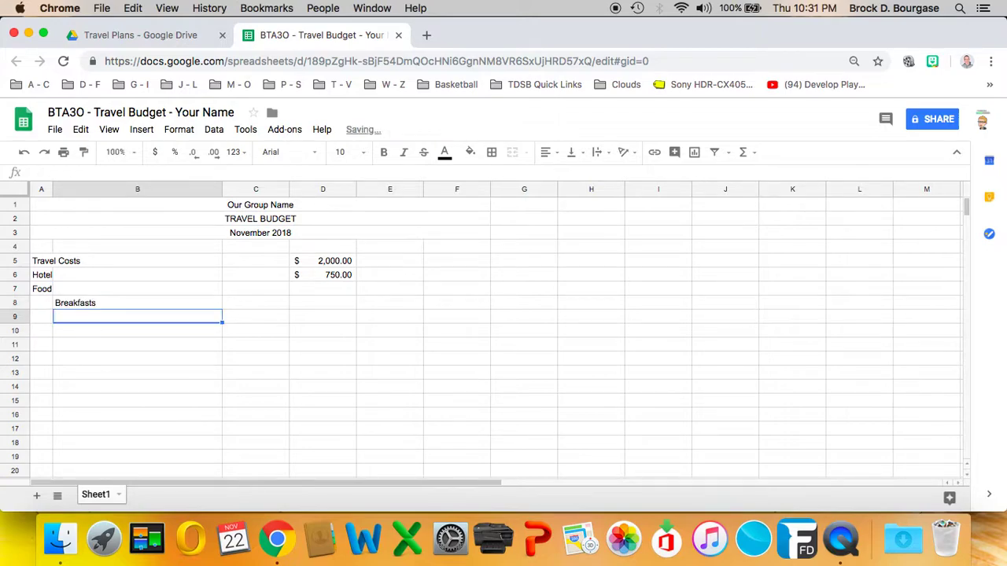
{"action": "type", "text": "Lunches"}
{"action": "key", "text": "Return"}
{"action": "type", "text": "Dinners"}
{"action": "key", "text": "Return"}
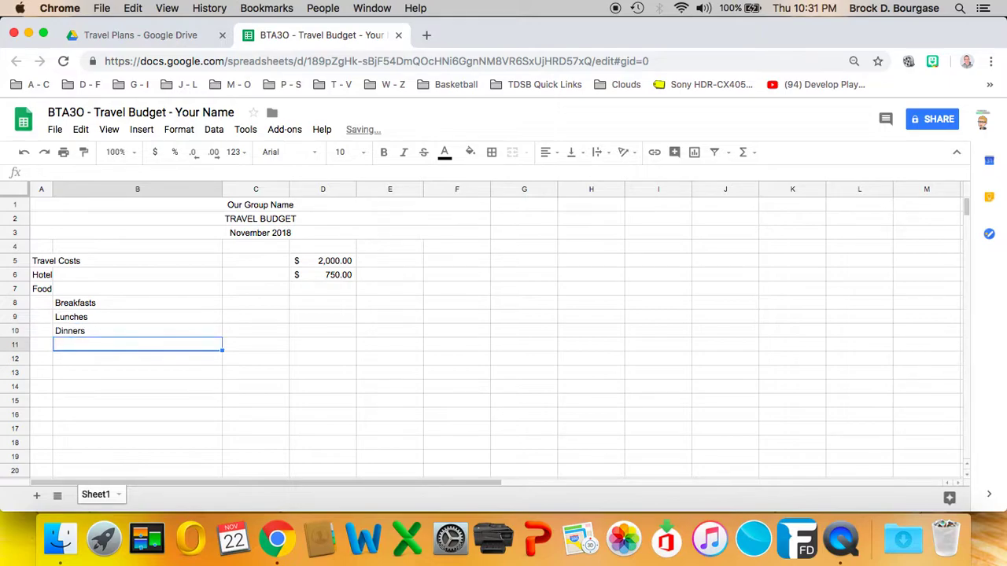
- Enter meal costs 250, 500 and 750 in C8:C10, then start a formula in D7
{"action": "left_click", "coordinate": [241, 305]}
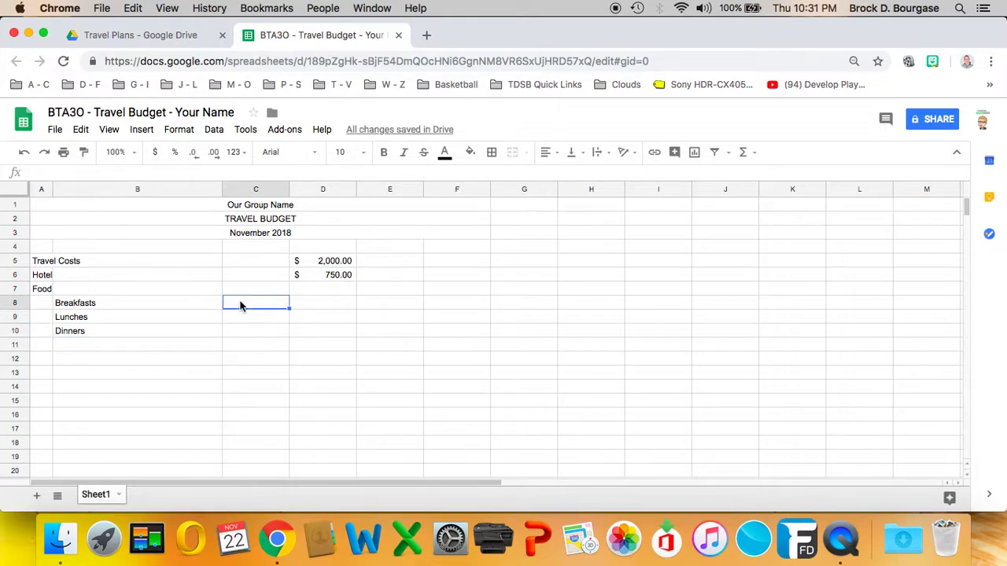
{"action": "type", "text": "250"}
{"action": "key", "text": "Return"}
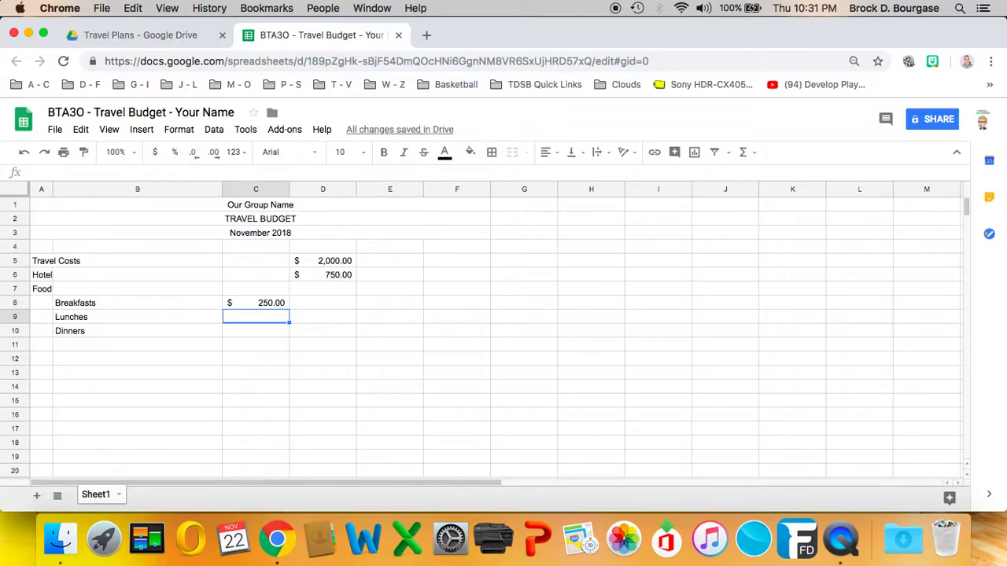
{"action": "type", "text": "500"}
{"action": "key", "text": "Return"}
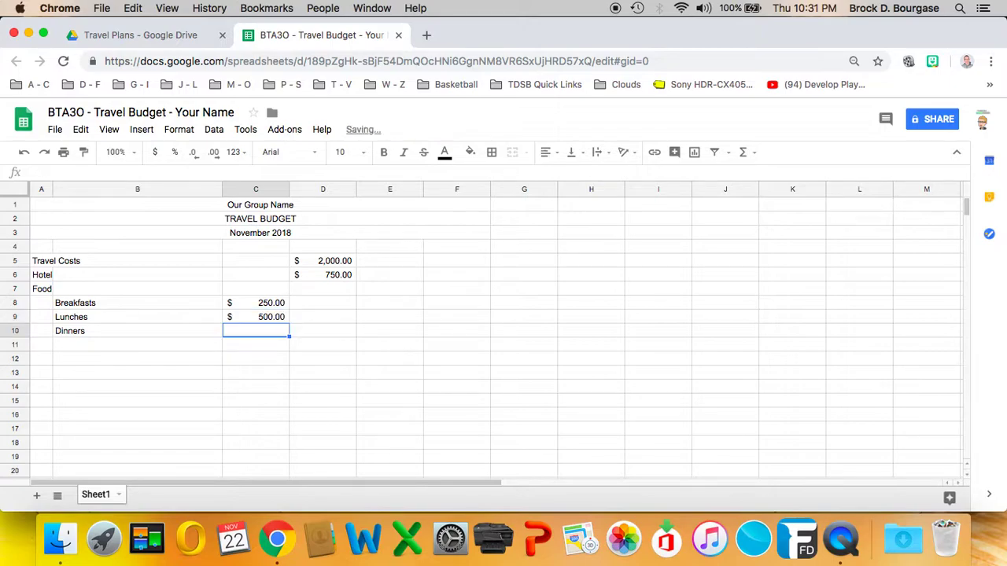
{"action": "type", "text": "750"}
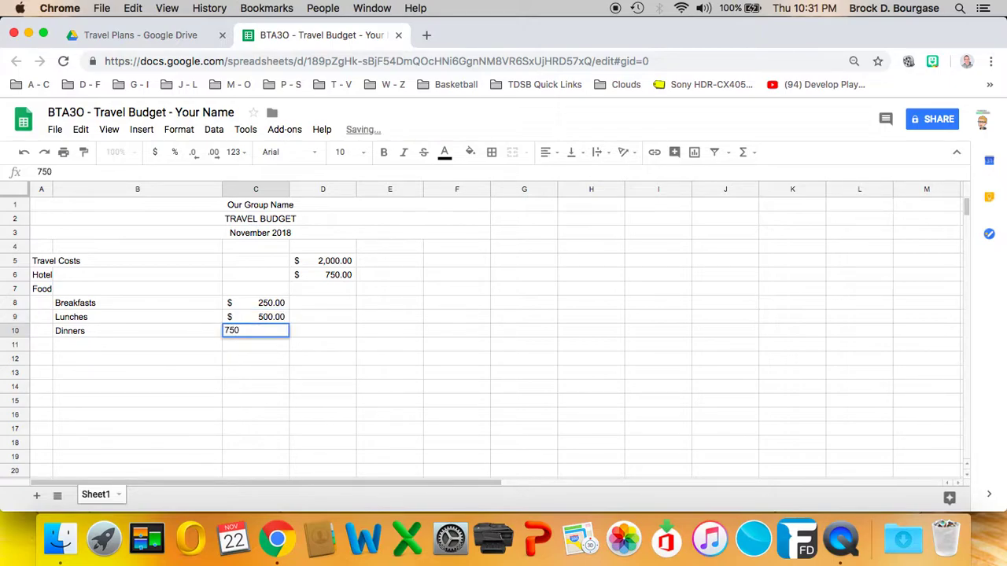
{"action": "key", "text": "Return"}
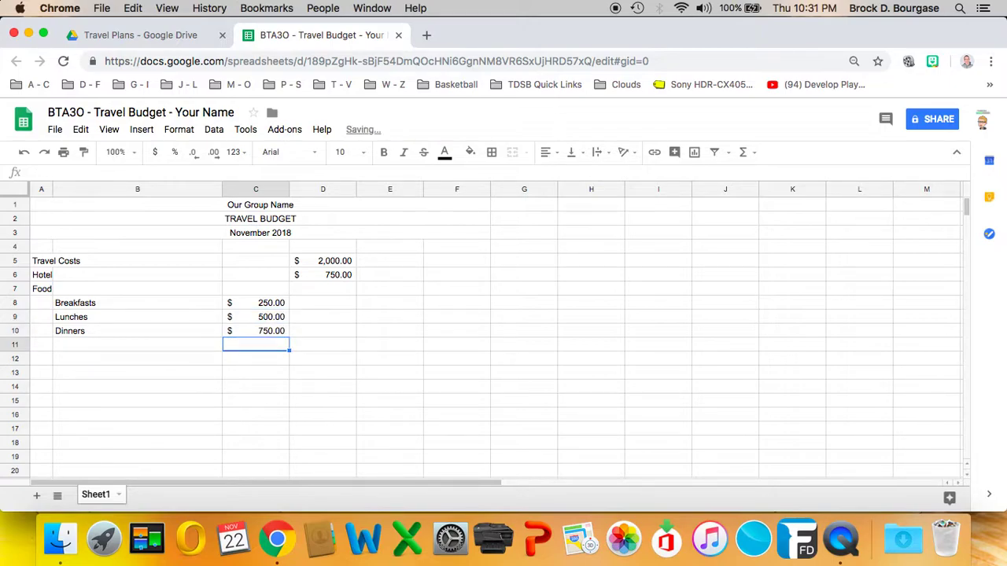
{"action": "left_click", "coordinate": [304, 291]}
{"action": "type", "text": "="}
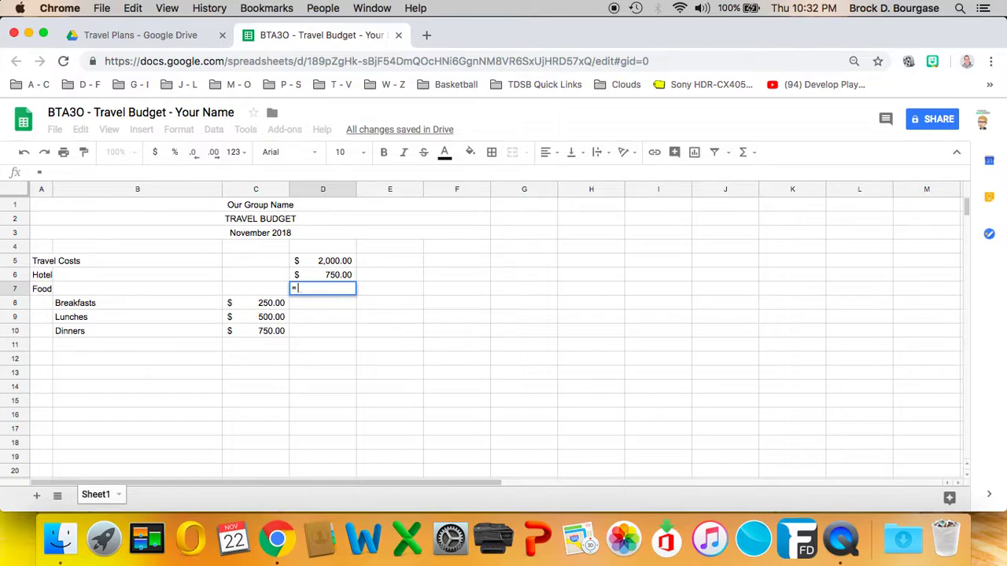
- Complete D7 as =SUM(C8:C10) so the Food total reads $ 1,500.00
{"action": "type", "text": "SU"}
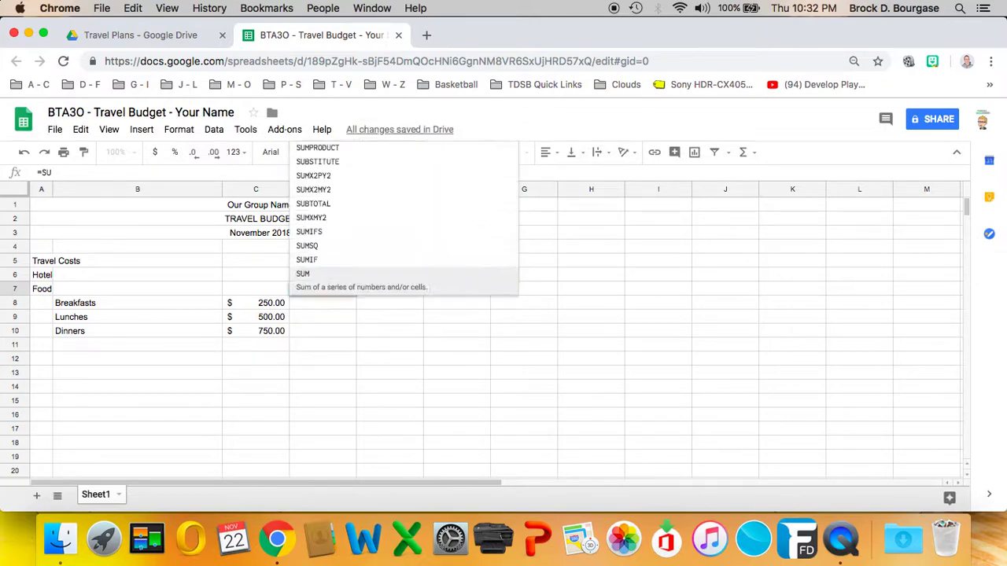
{"action": "type", "text": "M("}
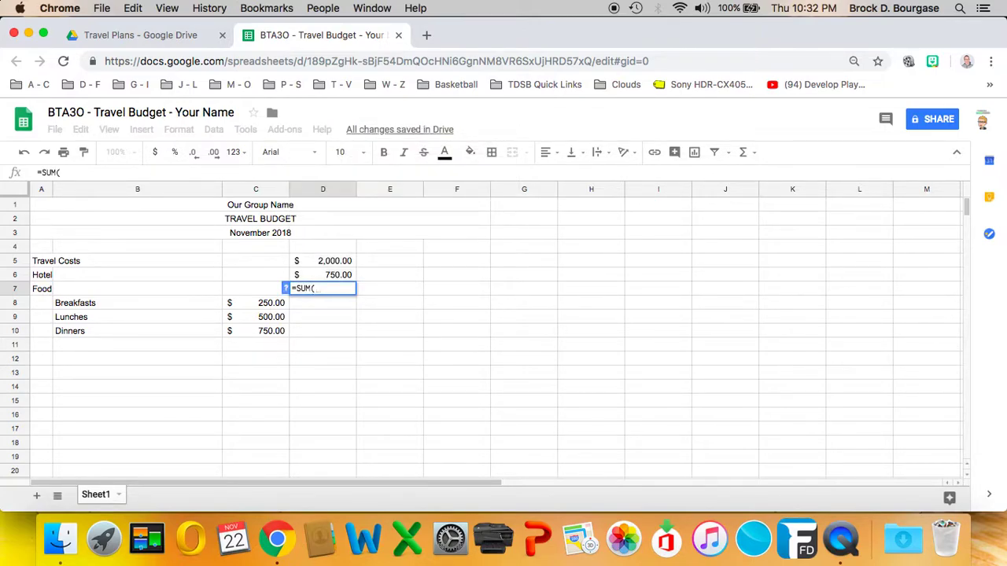
{"action": "left_click_drag", "start_coordinate": [267, 300], "coordinate": [270, 331]}
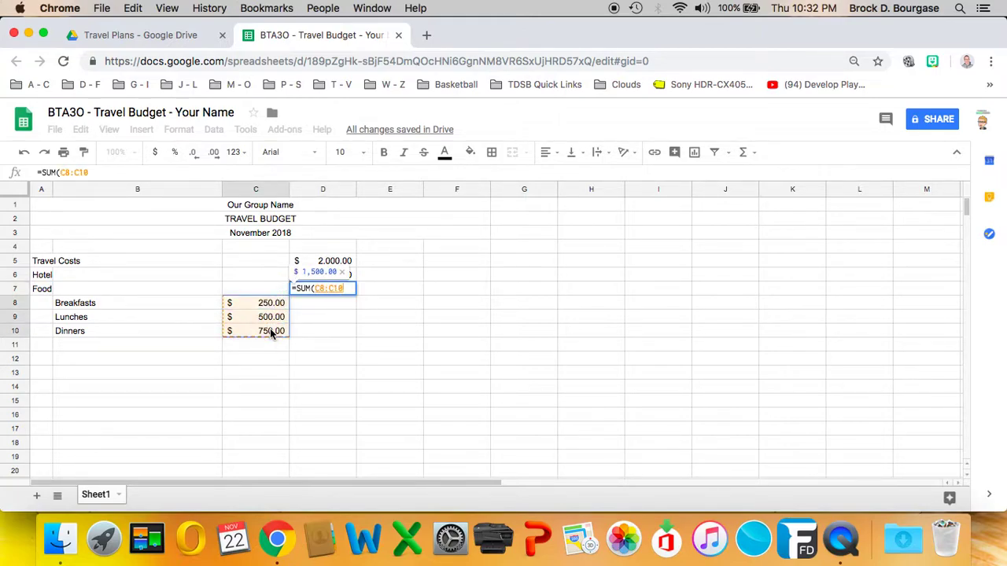
{"action": "key", "text": "Return"}
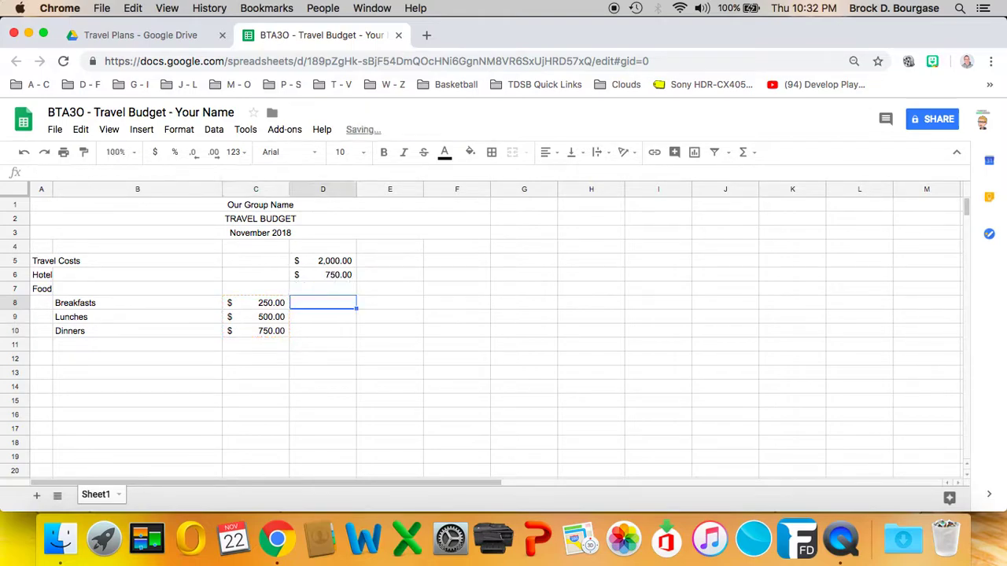
{"action": "key", "text": "Up"}
{"action": "key", "text": "Down"}
{"action": "key", "text": "Down"}
{"action": "key", "text": "Down"}
{"action": "key", "text": "Down"}
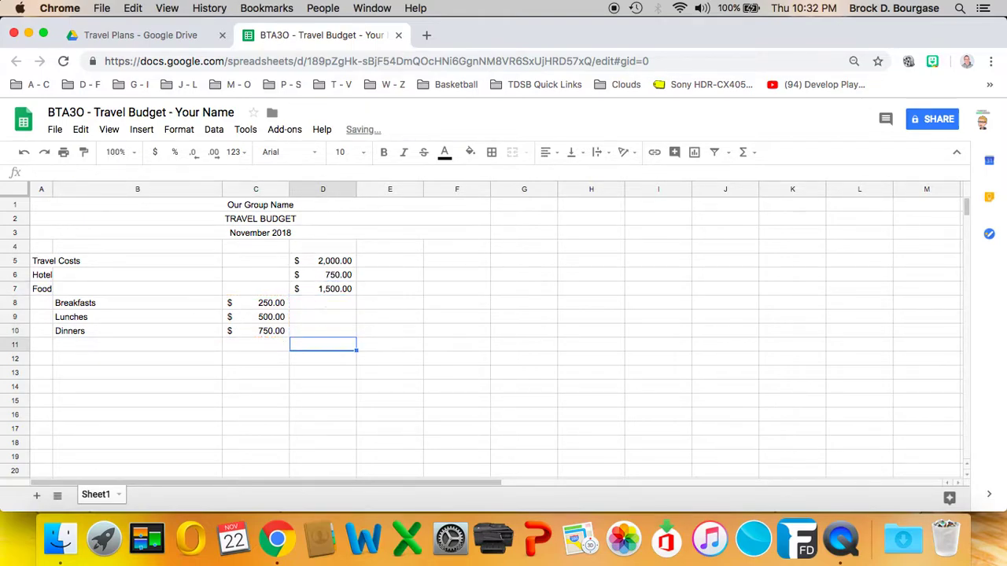
{"action": "key", "text": "Left"}
{"action": "key", "text": "Left"}
{"action": "key", "text": "Left"}
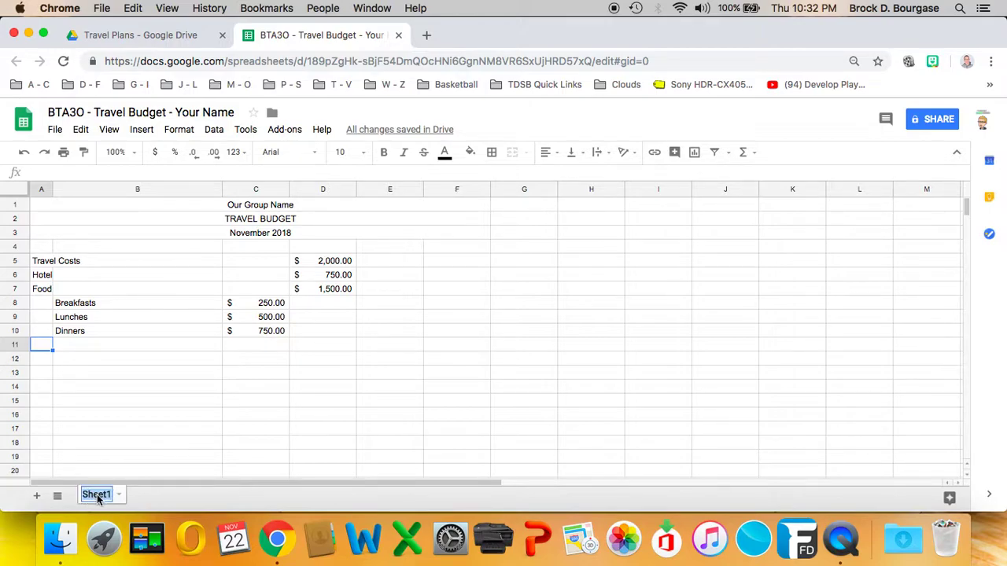
- Rename Sheet1 to 'Travel Budget', add a 'Sightseeing' sheet, and widen its column A
{"action": "type", "text": "Travel Budget"}
{"action": "left_click", "coordinate": [186, 497]}
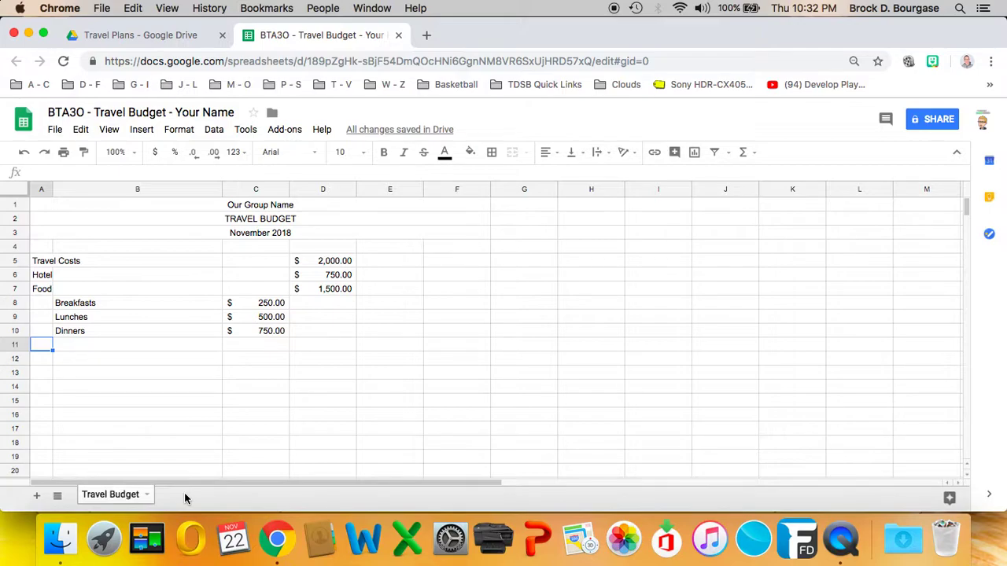
{"action": "left_click", "coordinate": [37, 497]}
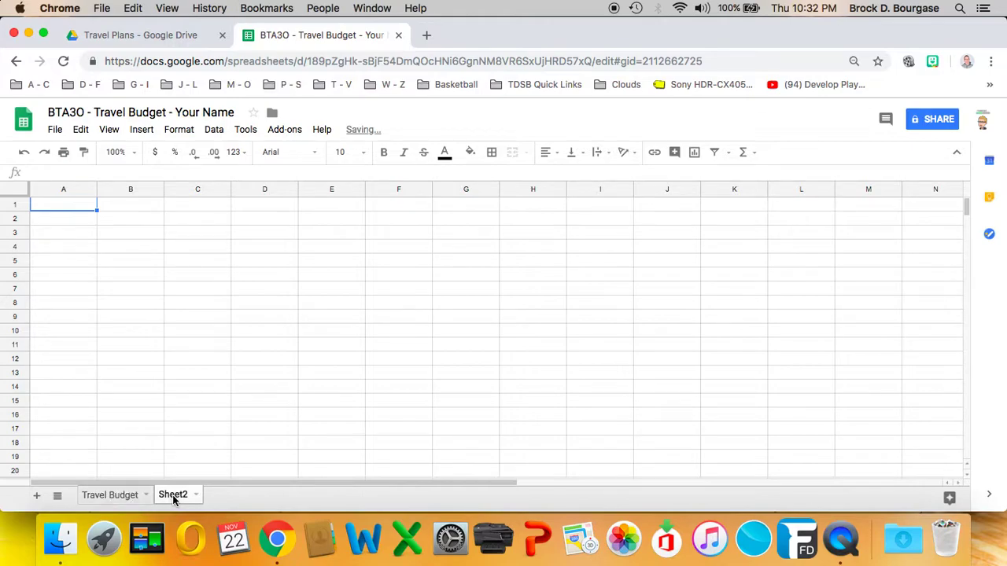
{"action": "type", "text": "Sightseeing"}
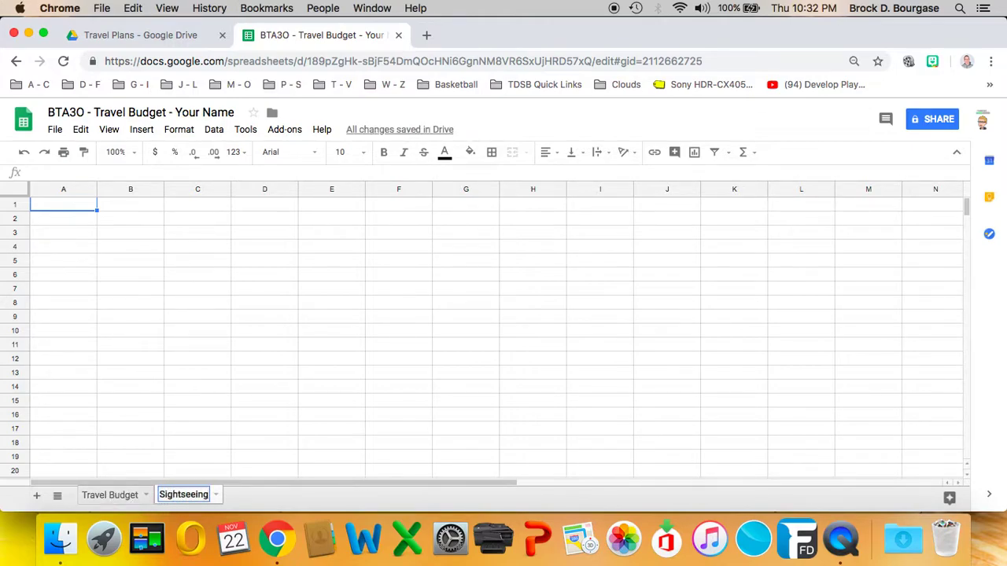
{"action": "key", "text": "Return"}
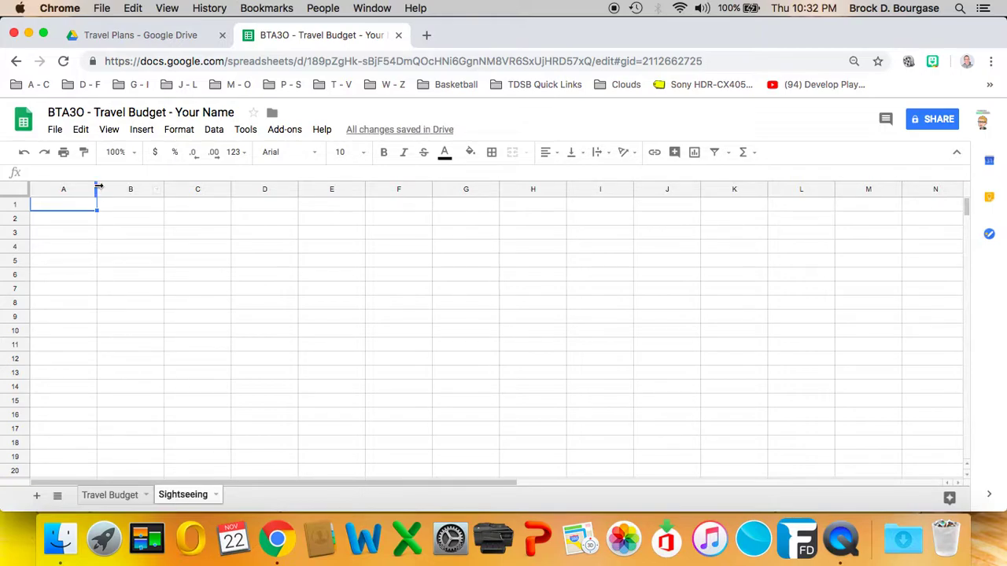
{"action": "left_click_drag", "start_coordinate": [97, 190], "coordinate": [227, 194]}
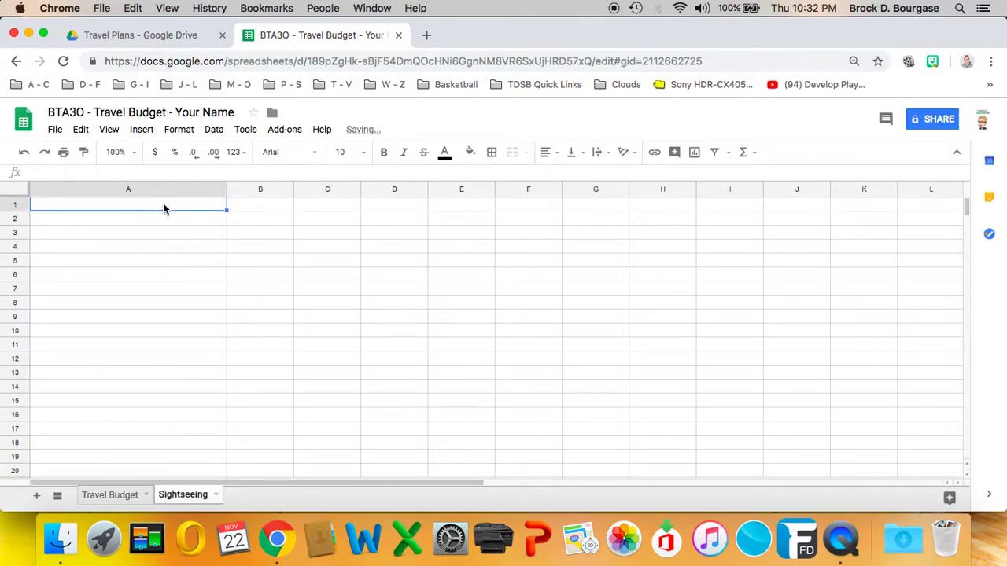
- Add 'Name' and 'Cost' headers and format B2:B11 as Accounting
{"action": "type", "text": "Name"}
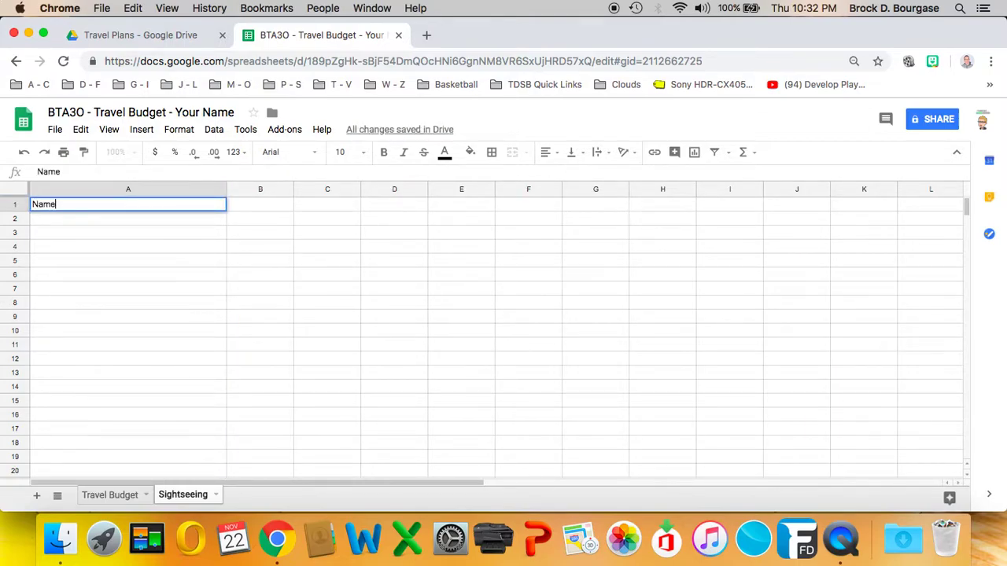
{"action": "key", "text": "Tab"}
{"action": "type", "text": "Cost"}
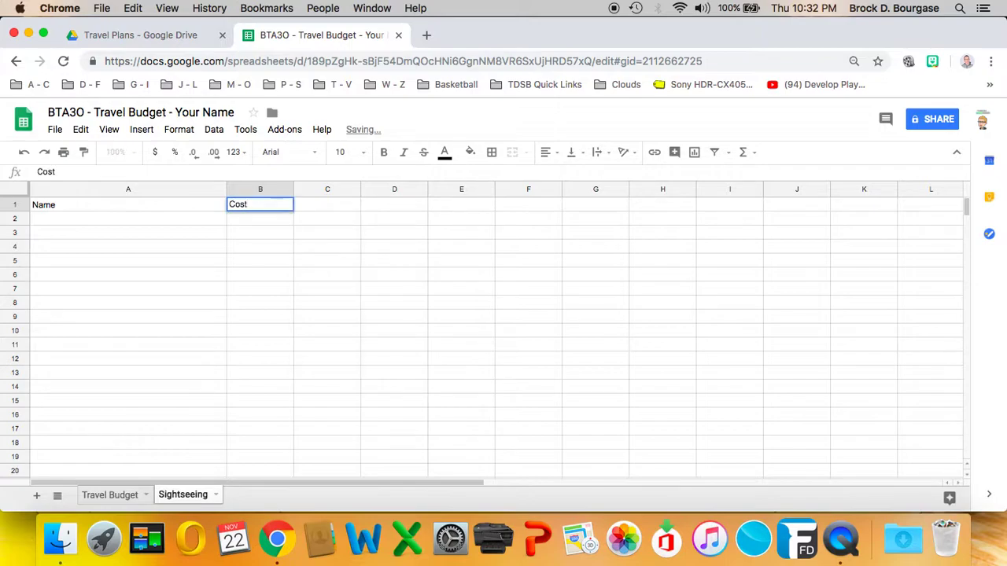
{"action": "key", "text": "Return"}
{"action": "left_click", "coordinate": [239, 223]}
{"action": "left_click_drag", "start_coordinate": [236, 219], "coordinate": [243, 346]}
{"action": "left_click", "coordinate": [181, 131]}
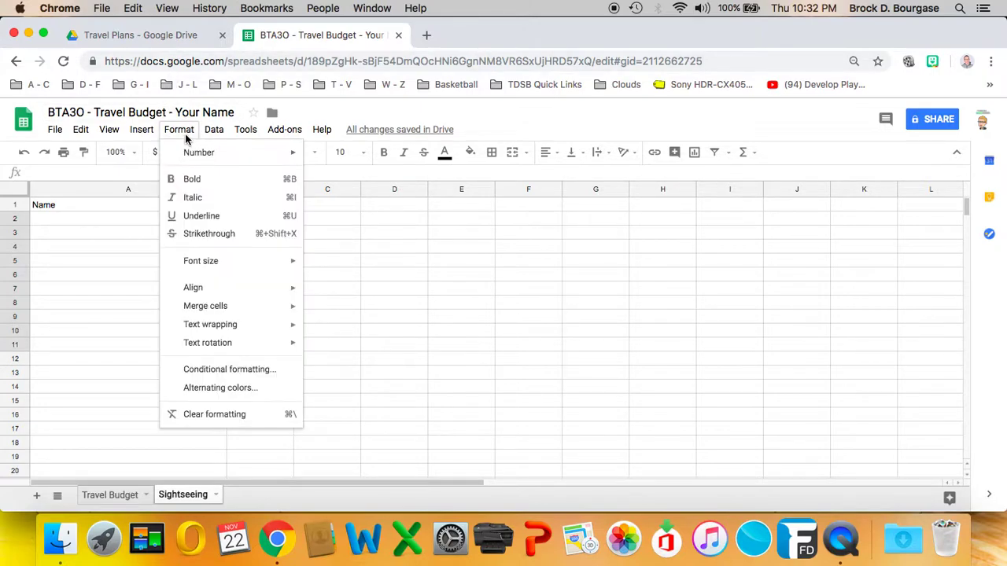
{"action": "mouse_move", "coordinate": [283, 152]}
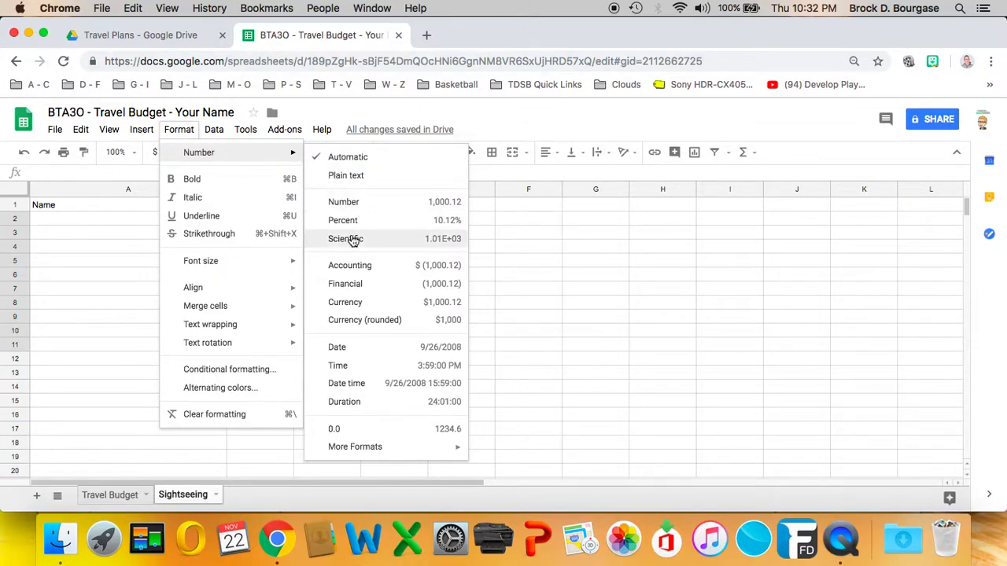
{"action": "left_click", "coordinate": [353, 265]}
- List CN Tower, Ripley's Aquarium and Hockey Hall of Fame in A2:A4
{"action": "left_click", "coordinate": [156, 219]}
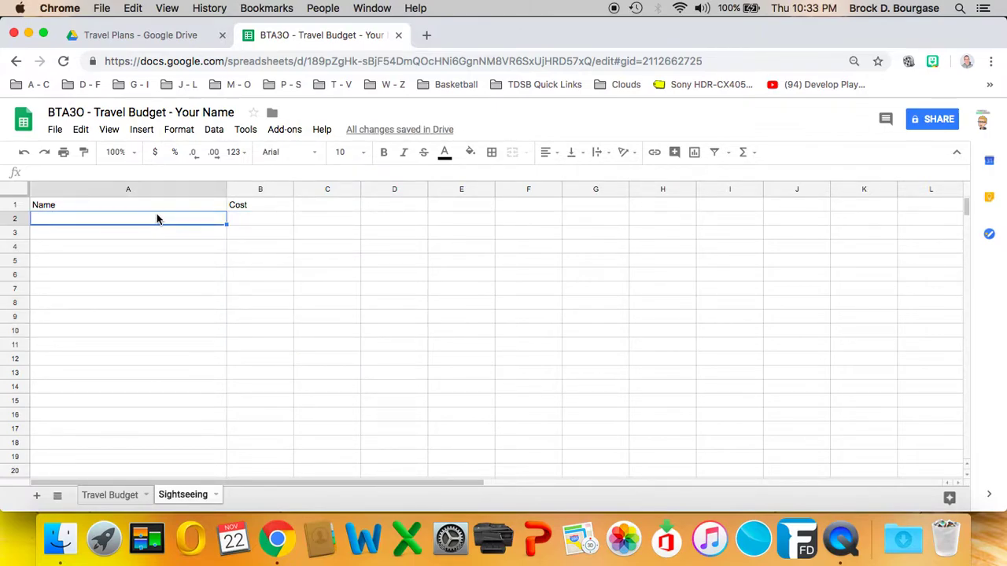
{"action": "type", "text": "CN Tower"}
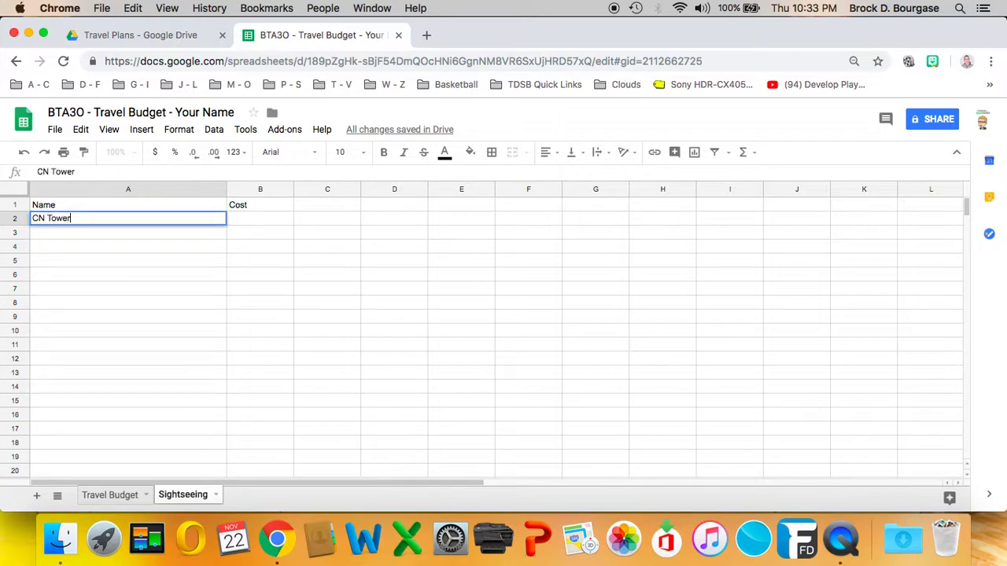
{"action": "key", "text": "Return"}
{"action": "type", "text": "Ripley's Q"}
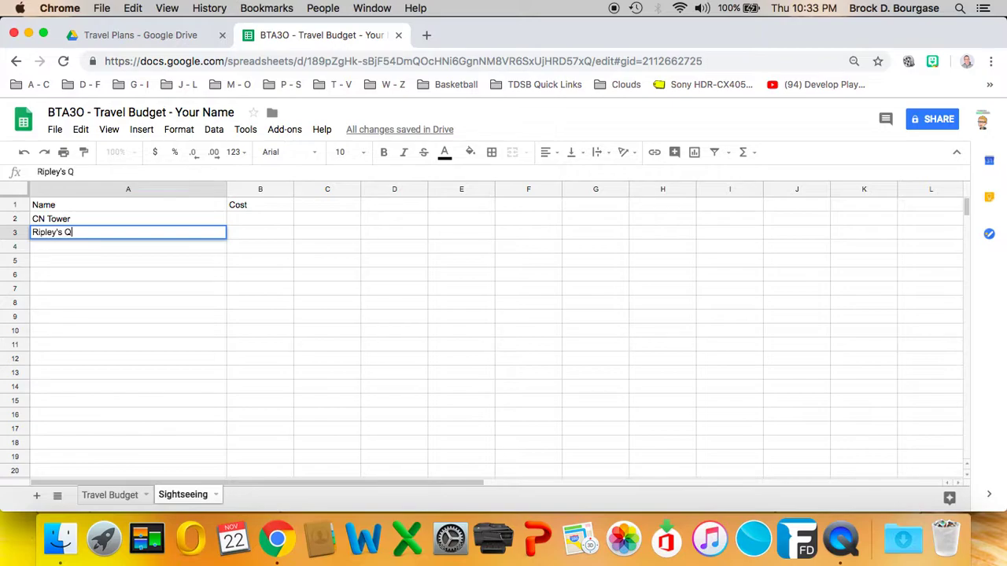
{"action": "key", "text": "BackSpace"}
{"action": "type", "text": "Aquarium"}
{"action": "key", "text": "Return"}
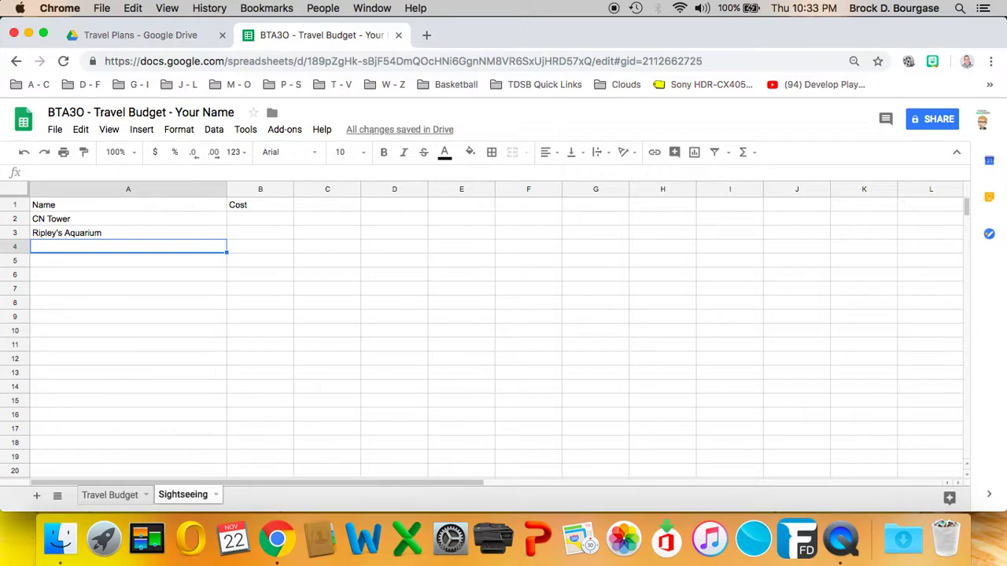
{"action": "type", "text": "Hockey "}
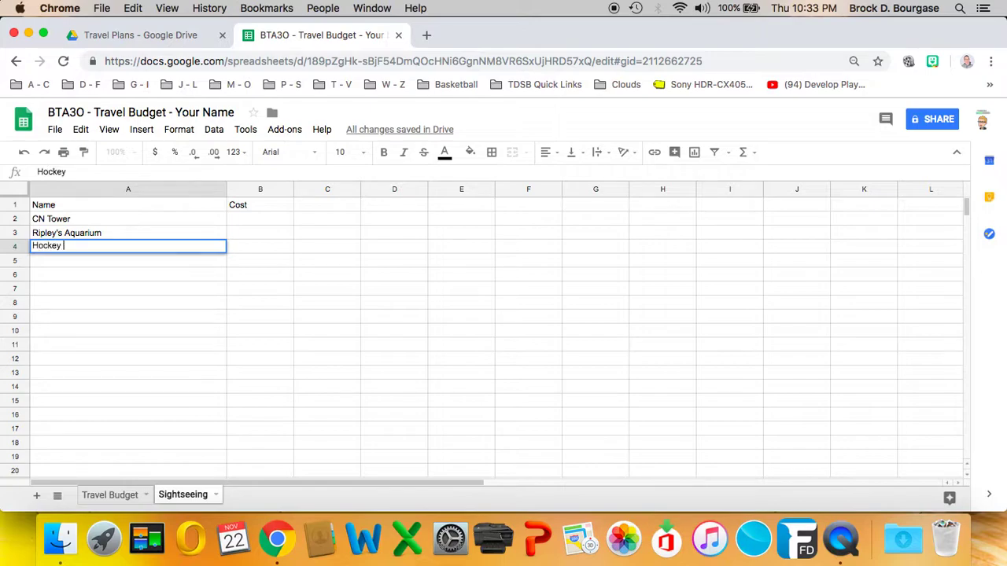
{"action": "type", "text": "Hall of Fame"}
{"action": "key", "text": "Return"}
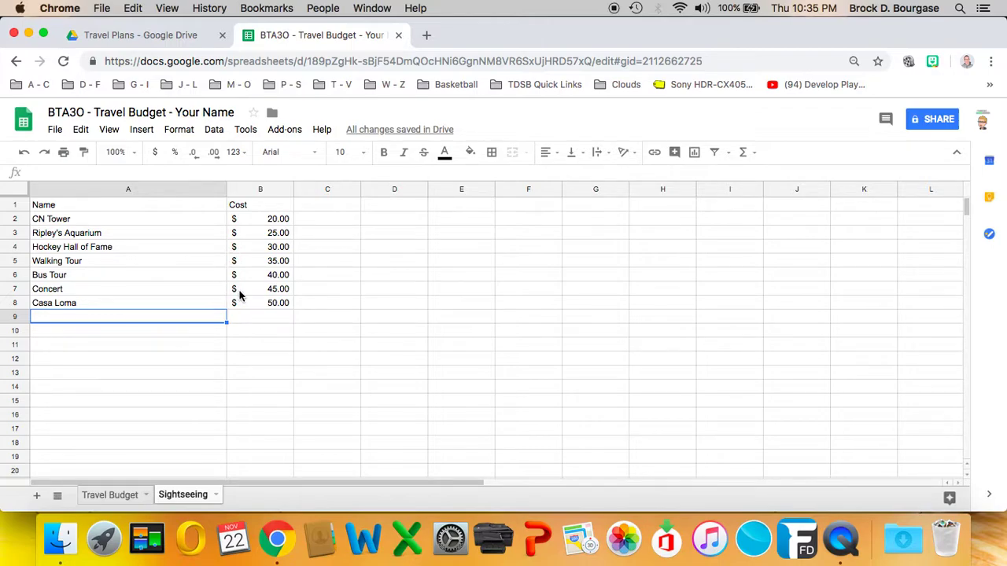
{"action": "left_click", "coordinate": [264, 319]}
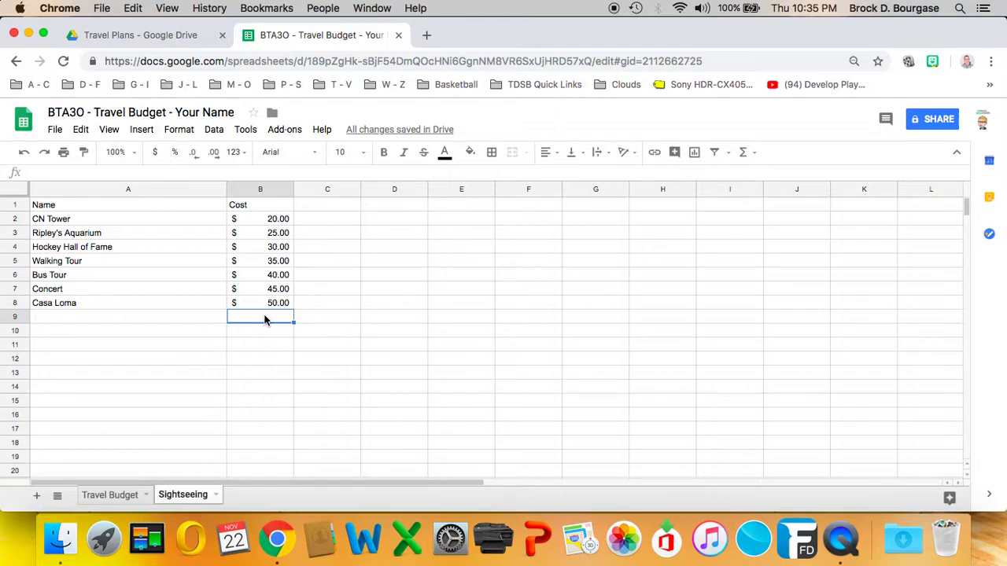
- Total the seven attraction costs in B9 with =SUM(B2:B8), giving $245.00
{"action": "type", "text": "=SUM("}
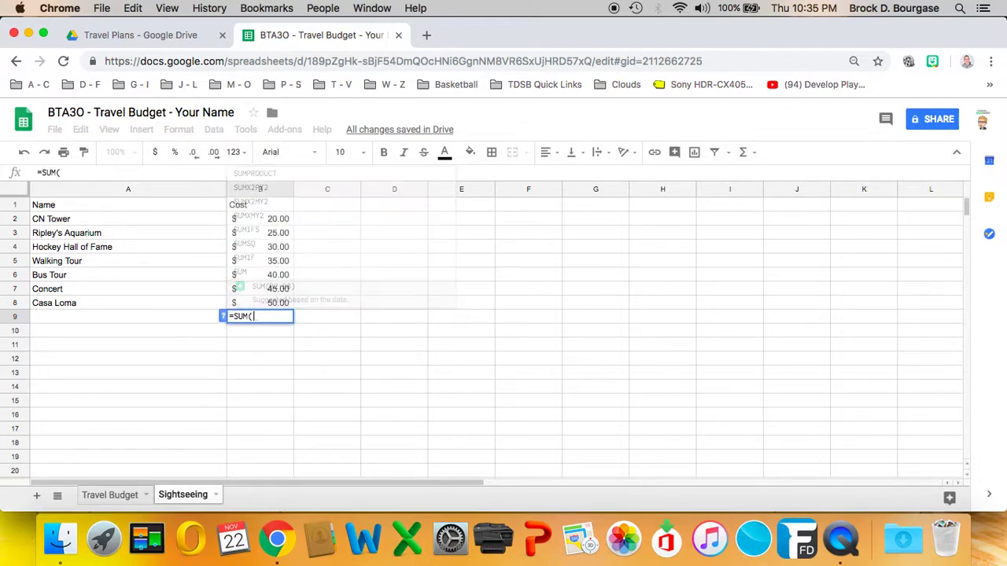
{"action": "left_click_drag", "start_coordinate": [269, 222], "coordinate": [269, 307]}
{"action": "key", "text": "Return"}
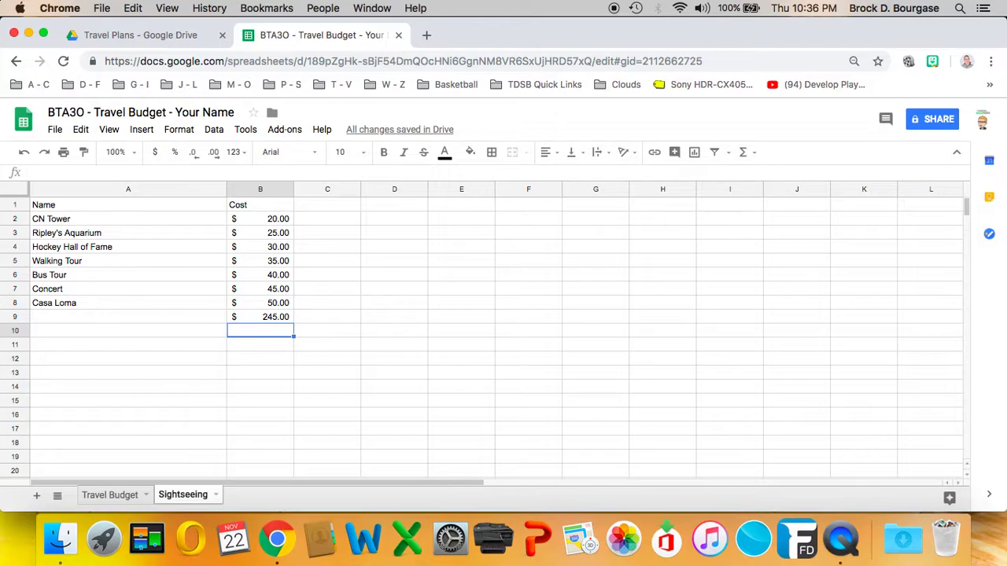
{"action": "left_click", "coordinate": [25, 274]}
- Insert a Raptors Game row costing 75 above Bus Tour, raising the total to $320.00
{"action": "right_click", "coordinate": [25, 274]}
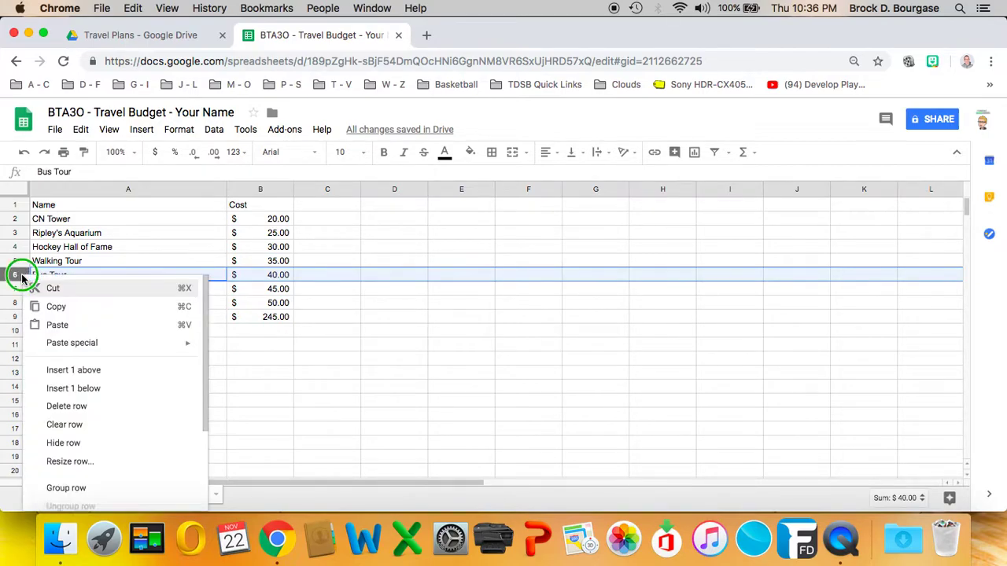
{"action": "mouse_move", "coordinate": [33, 344]}
{"action": "left_click", "coordinate": [48, 370]}
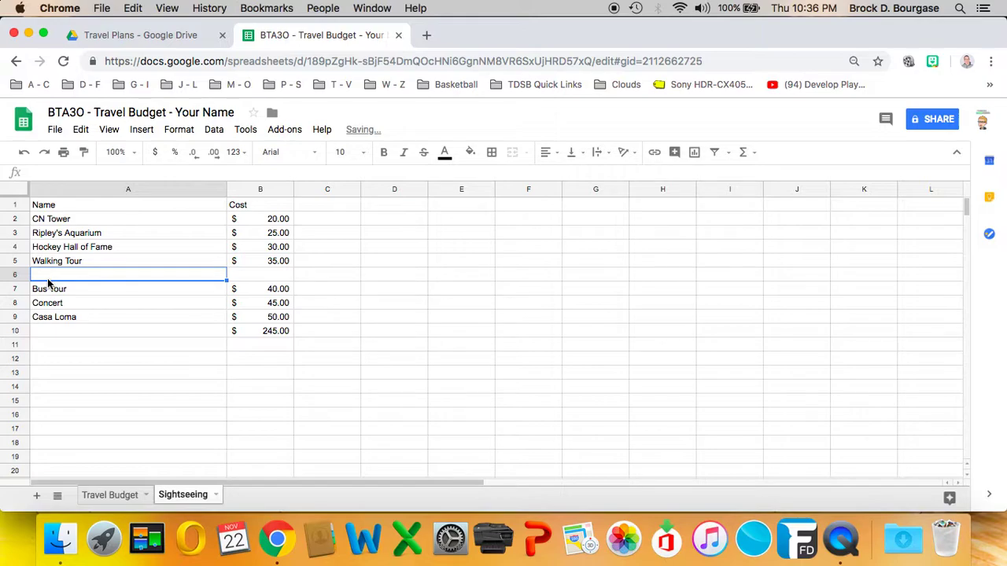
{"action": "type", "text": "Raptors Game"}
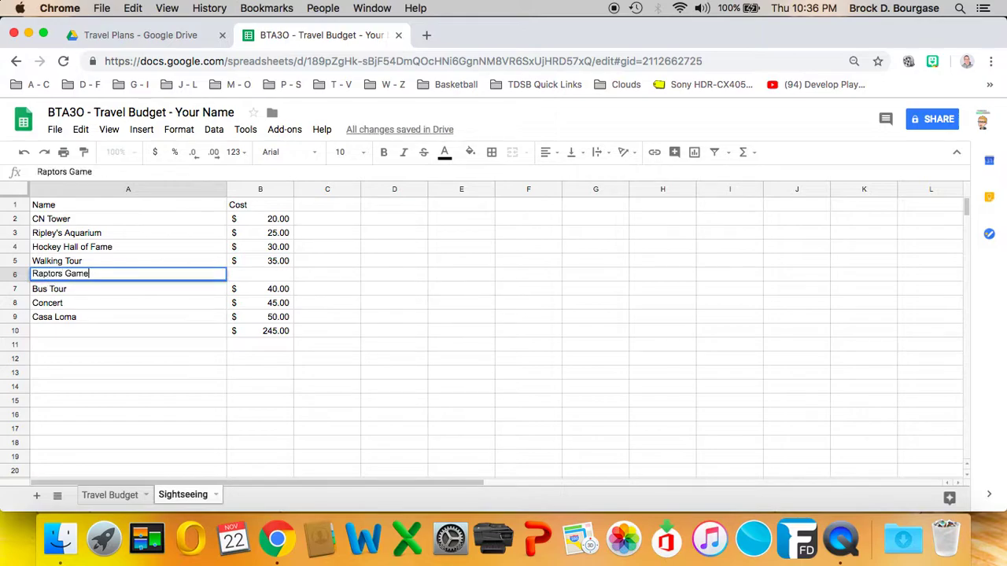
{"action": "key", "text": "Right"}
{"action": "key", "text": "Right"}
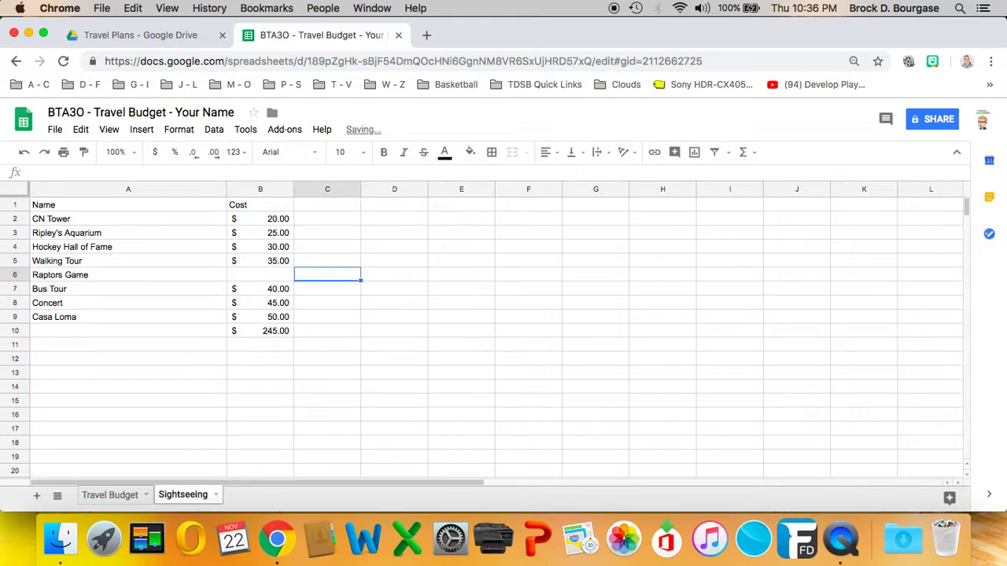
{"action": "key", "text": "Left"}
{"action": "type", "text": "75"}
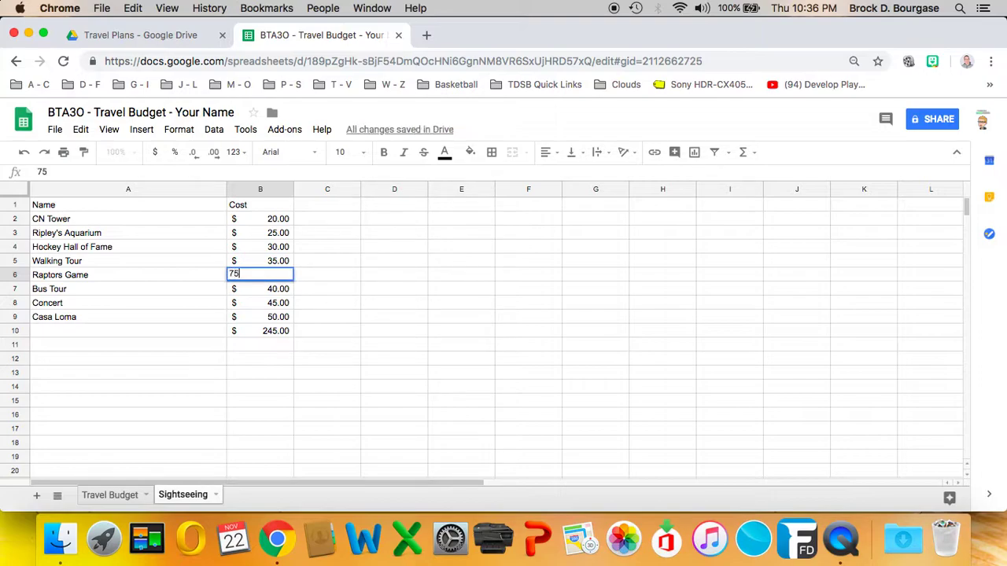
{"action": "key", "text": "Return"}
{"action": "left_click", "coordinate": [275, 330]}
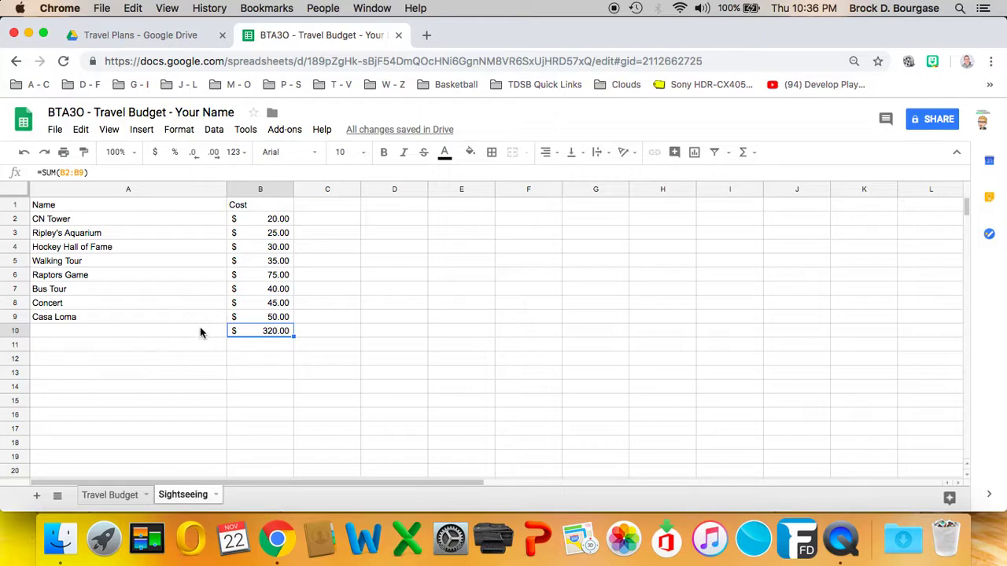
- Add a bottom border under the Casa Loma cost in B9
{"action": "left_click", "coordinate": [282, 320]}
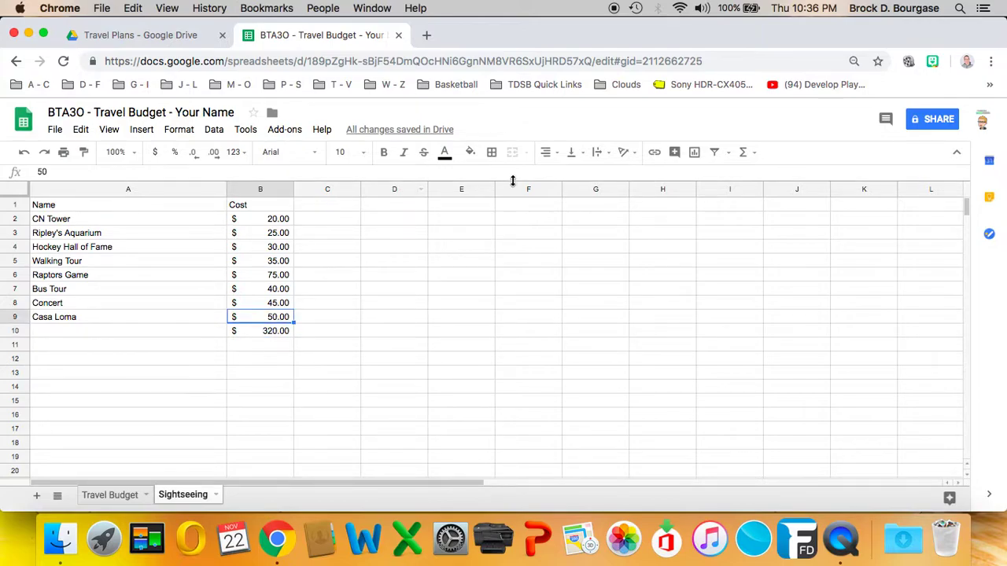
{"action": "left_click", "coordinate": [493, 153]}
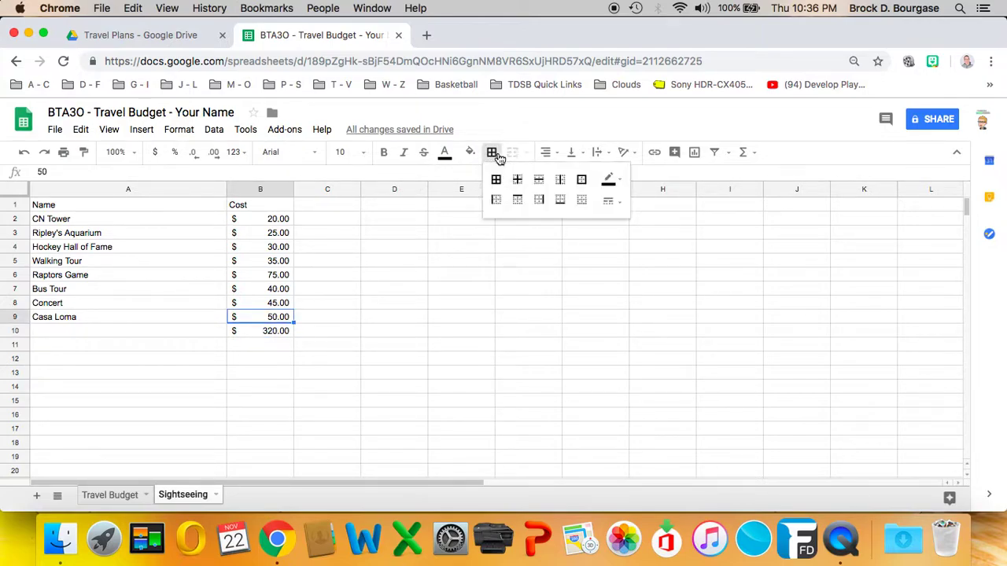
{"action": "left_click", "coordinate": [560, 200]}
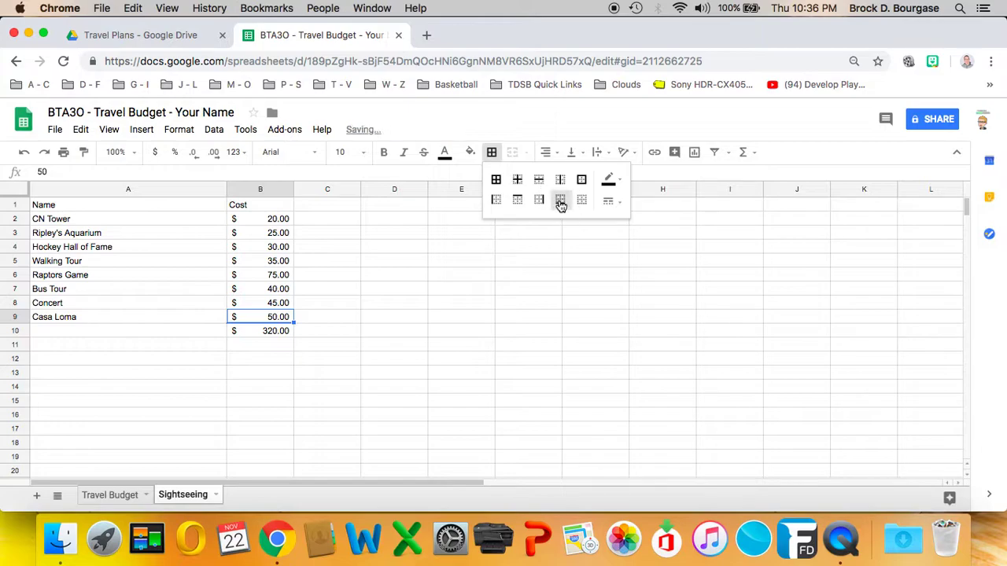
{"action": "left_click", "coordinate": [368, 319]}
{"action": "left_click", "coordinate": [275, 320]}
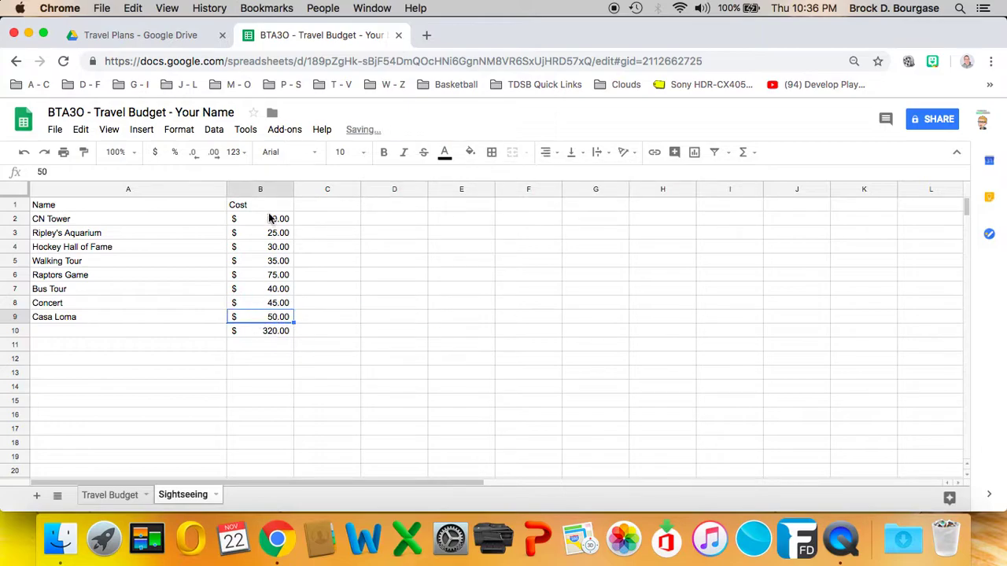
- Give the $320.00 total in B10 a double bottom border, then return to Travel Budget
{"action": "left_click", "coordinate": [260, 330]}
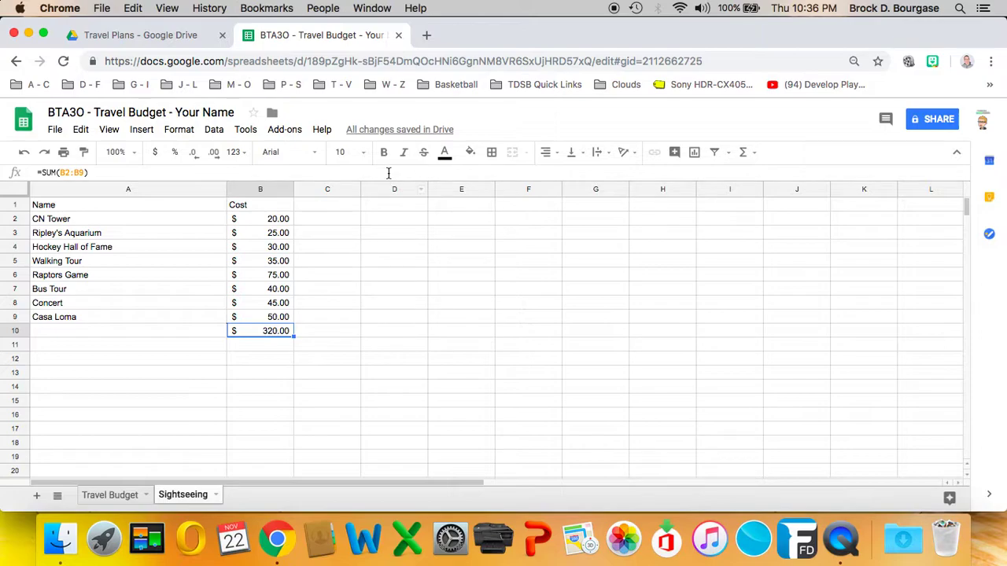
{"action": "left_click", "coordinate": [491, 153]}
{"action": "left_click", "coordinate": [608, 201]}
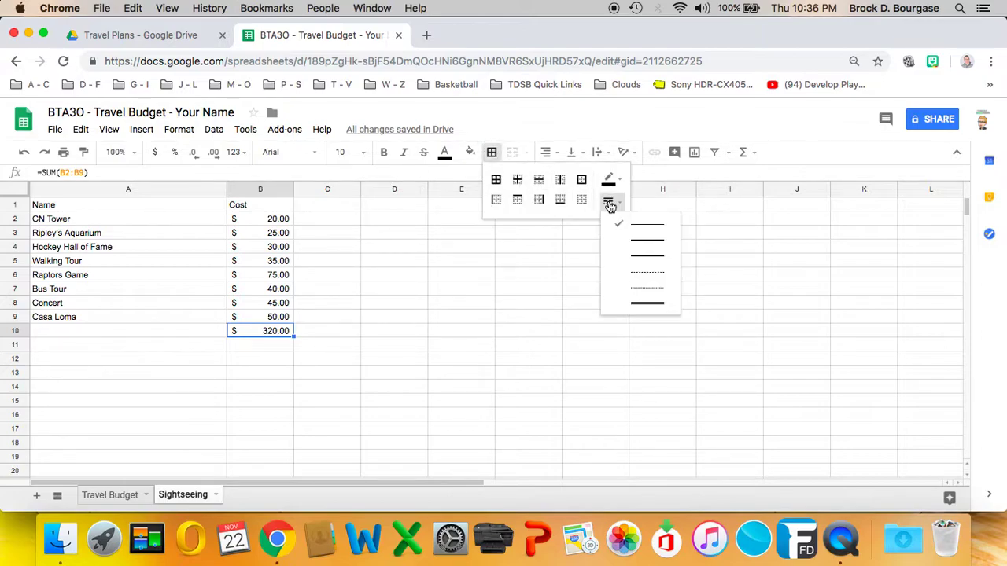
{"action": "left_click", "coordinate": [652, 303]}
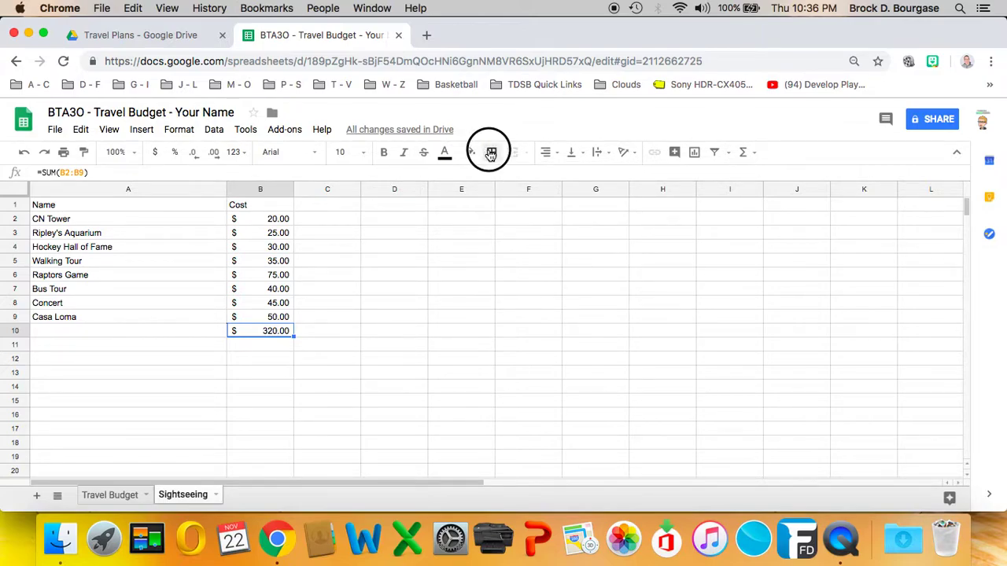
{"action": "left_click", "coordinate": [491, 152]}
{"action": "left_click", "coordinate": [560, 199]}
{"action": "left_click", "coordinate": [326, 339]}
{"action": "left_click", "coordinate": [287, 334]}
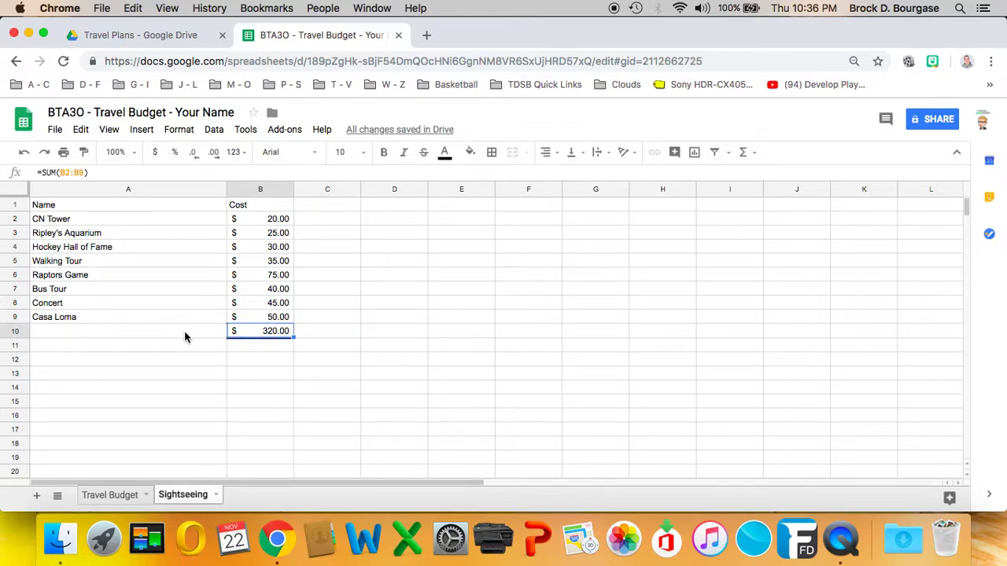
{"action": "left_click", "coordinate": [252, 358]}
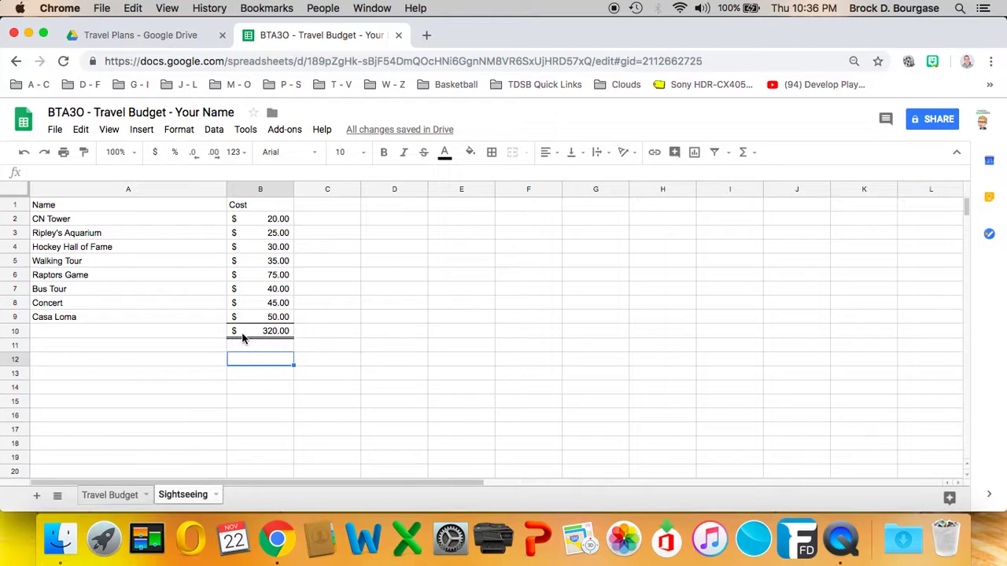
{"action": "left_click", "coordinate": [244, 337]}
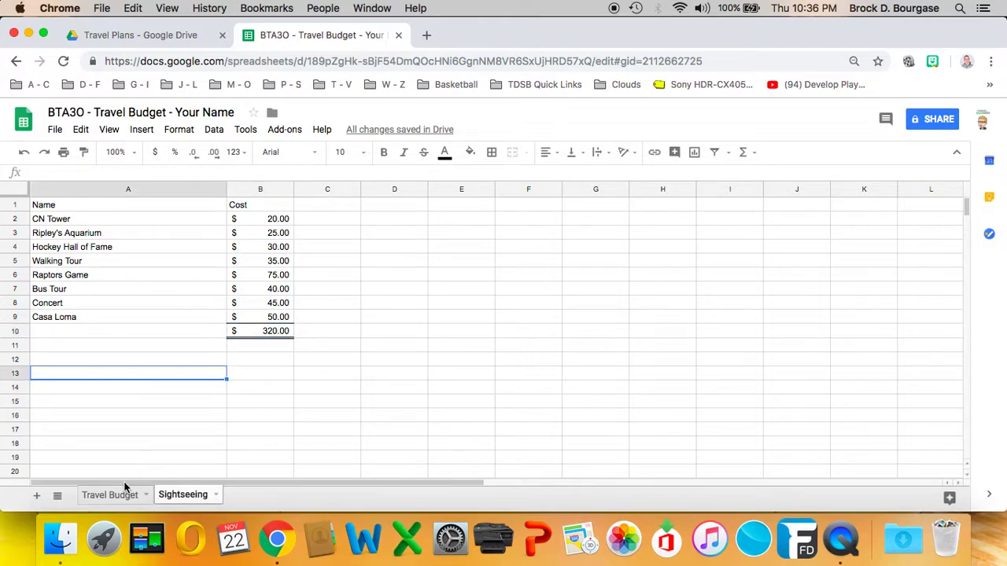
{"action": "left_click", "coordinate": [126, 494]}
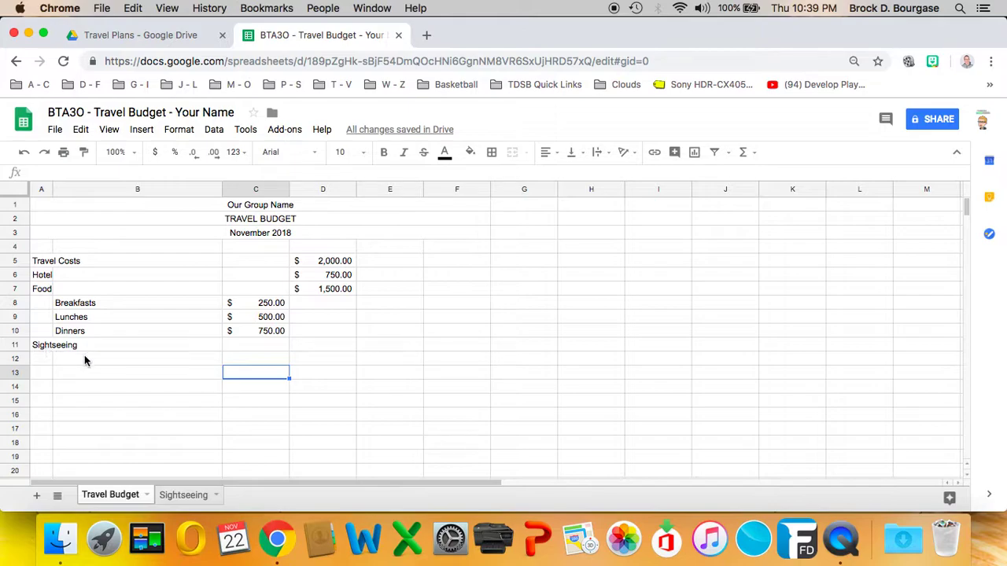
- Link D11 to the Sightseeing total with =Sightseeing!B15 so it shows $320.00
{"action": "left_click", "coordinate": [327, 345]}
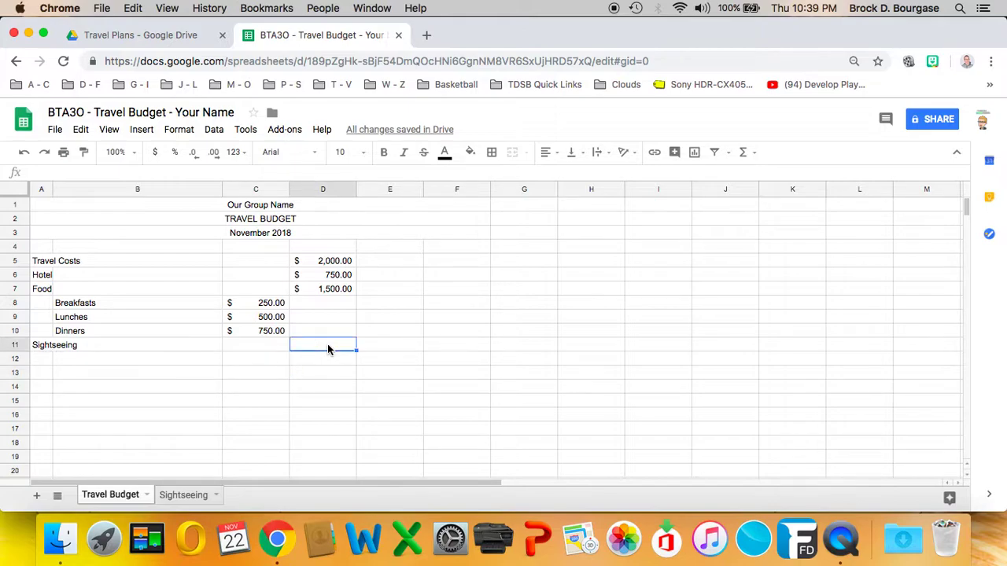
{"action": "type", "text": "="}
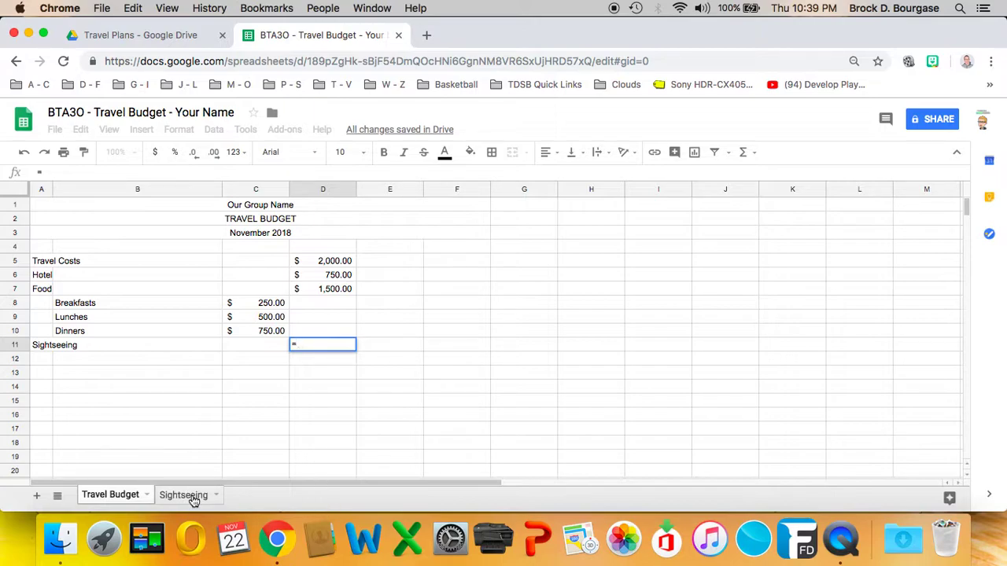
{"action": "type", "text": "Sight"}
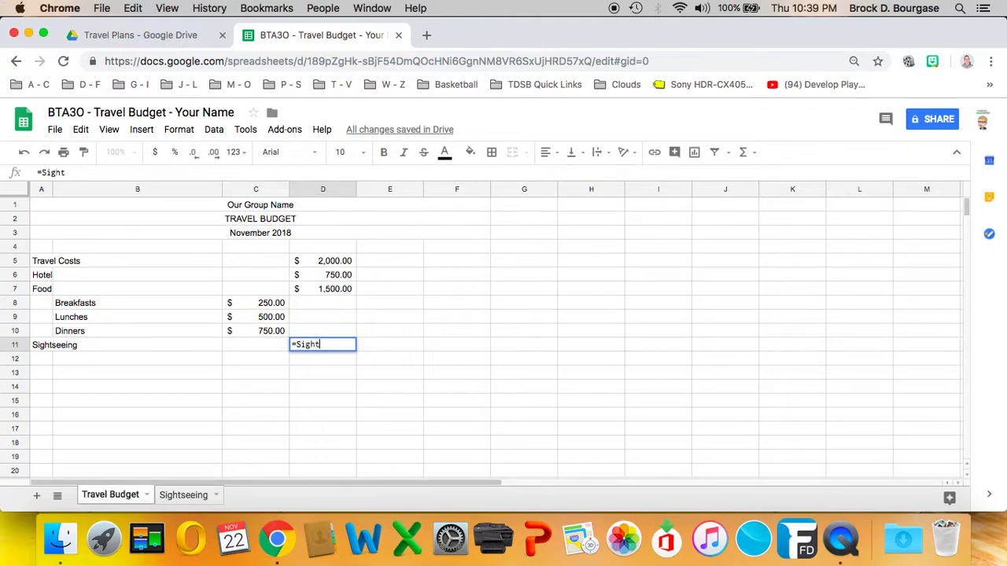
{"action": "type", "text": "seeing!B"}
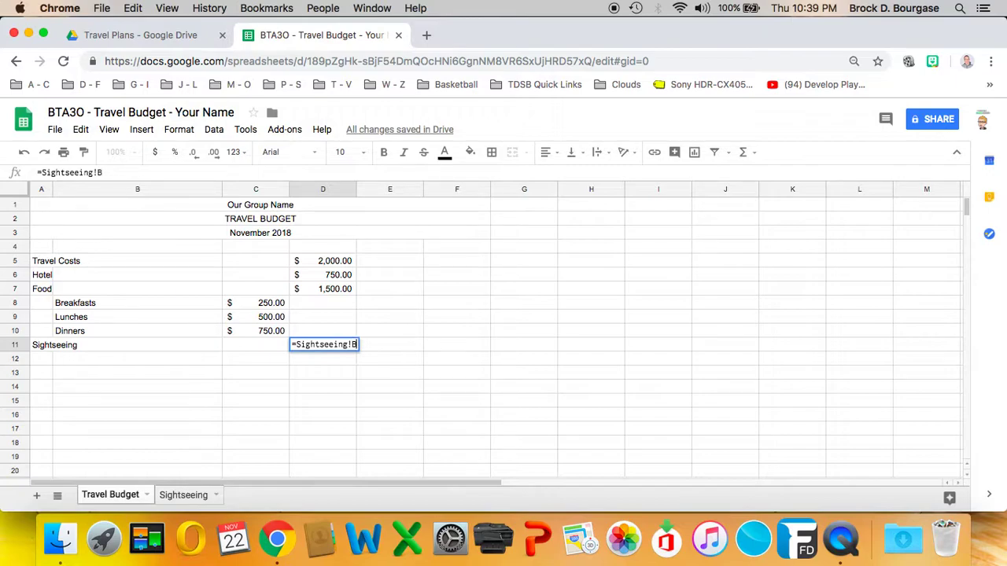
{"action": "type", "text": "15"}
{"action": "key", "text": "Return"}
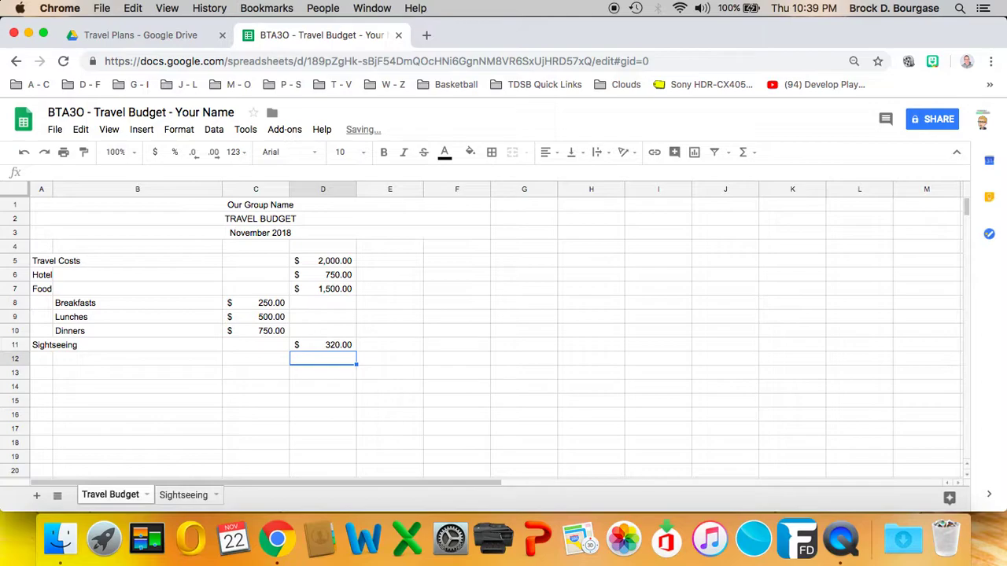
{"action": "key", "text": "Left"}
{"action": "key", "text": "Left"}
{"action": "key", "text": "Left"}
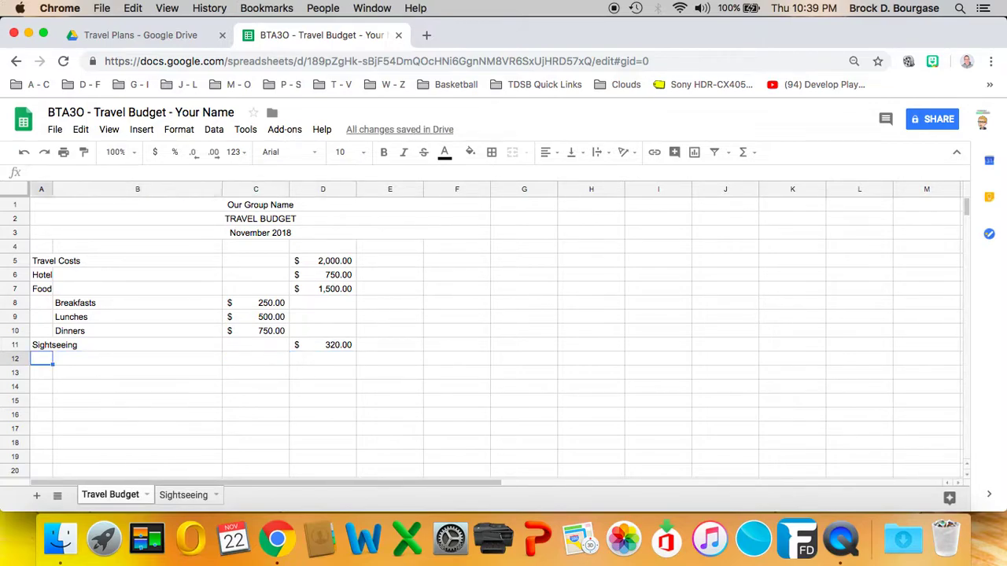
- Add a Transit row in row 12 with an amount of 50 in D12
{"action": "type", "text": "Transit"}
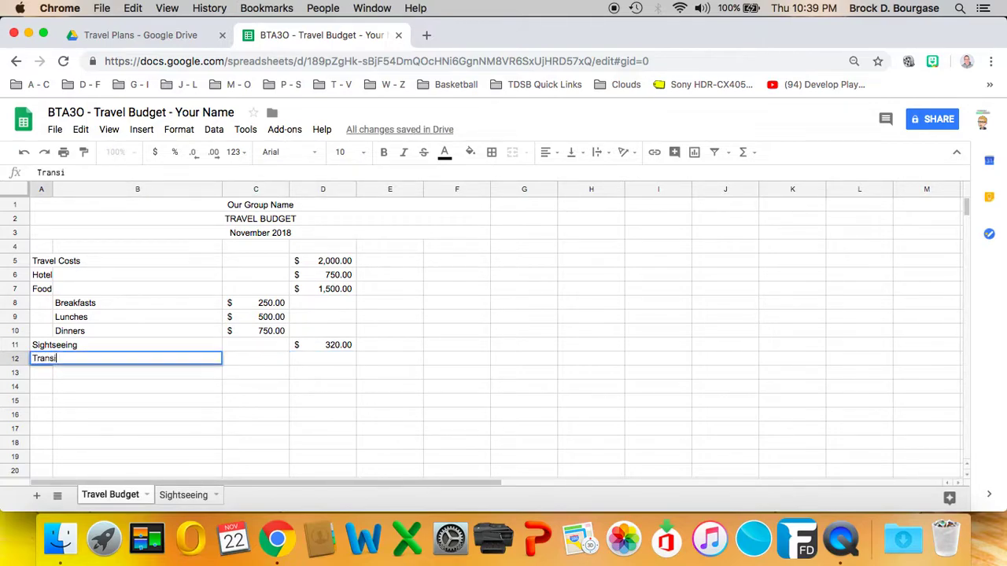
{"action": "key", "text": "Return"}
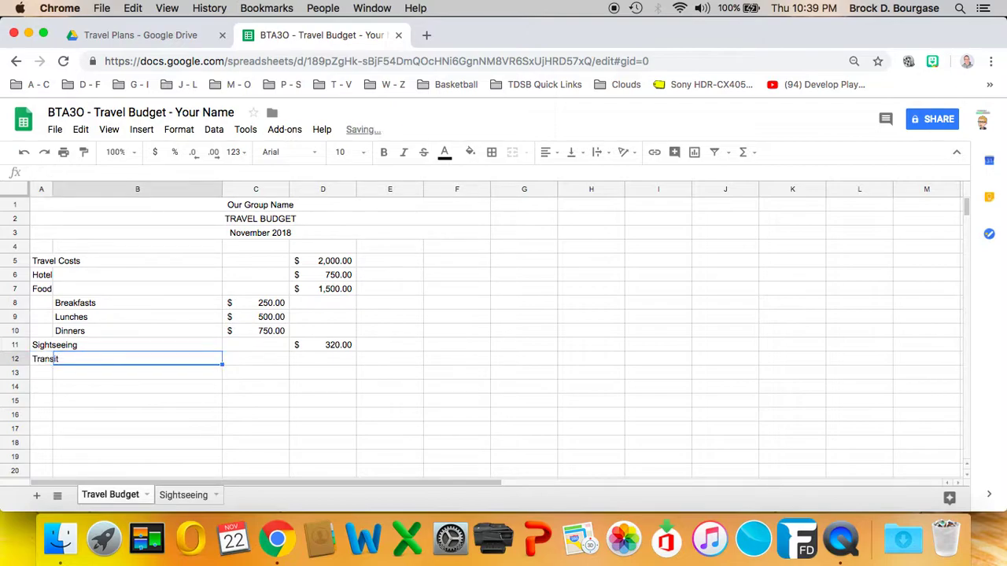
{"action": "left_click", "coordinate": [256, 359]}
{"action": "left_click", "coordinate": [322, 359]}
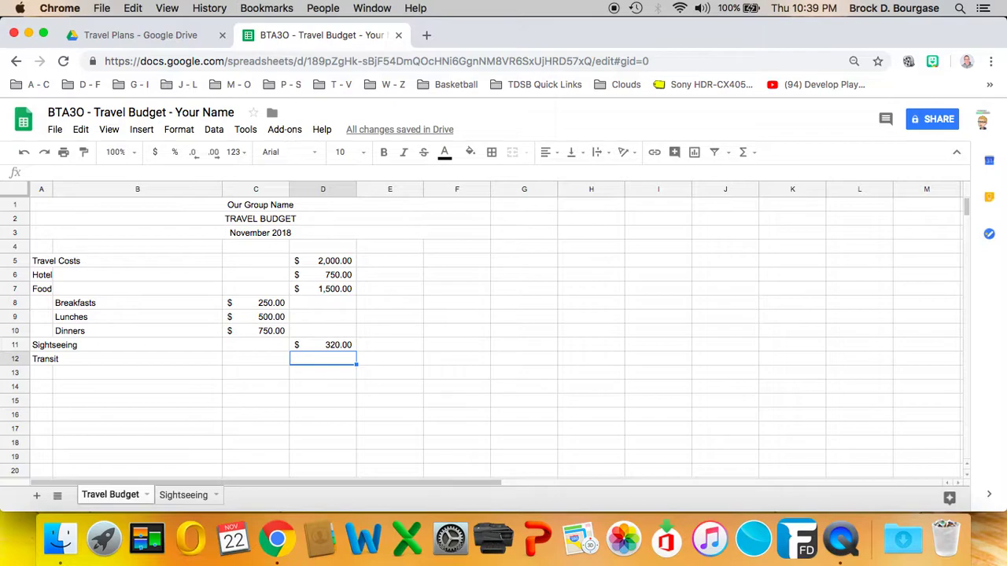
{"action": "type", "text": "50"}
{"action": "key", "text": "Return"}
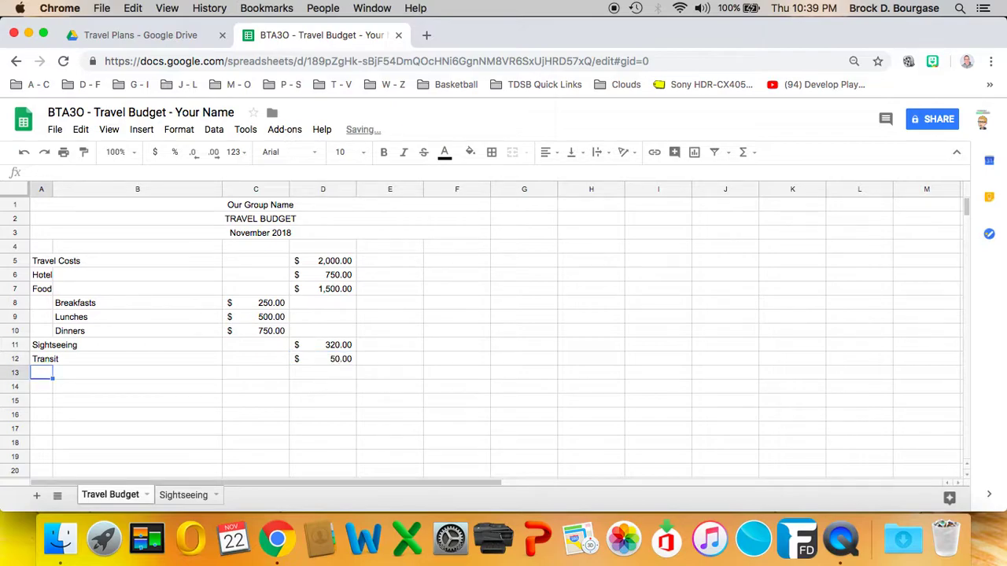
- Enter the grand total =SUM(D5:D12) in D13, giving $4,620.00
{"action": "left_click", "coordinate": [315, 373]}
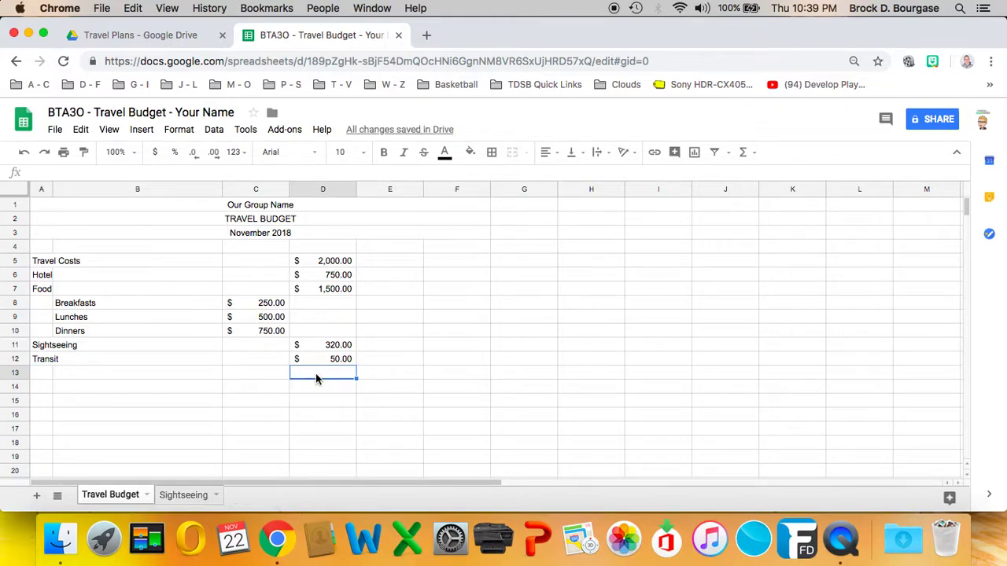
{"action": "type", "text": "=SUM("}
{"action": "left_click_drag", "start_coordinate": [327, 261], "coordinate": [335, 365]}
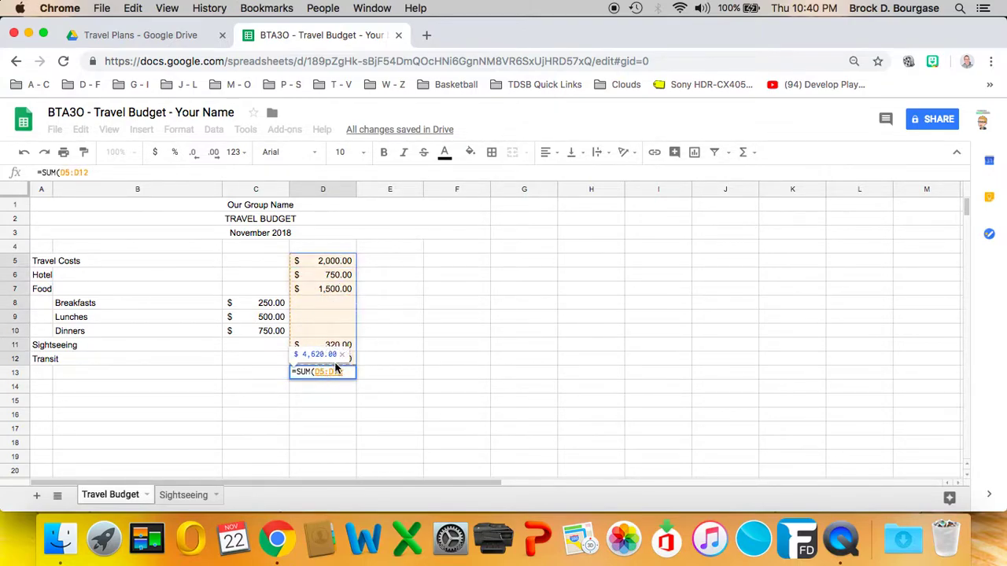
{"action": "key", "text": "Return"}
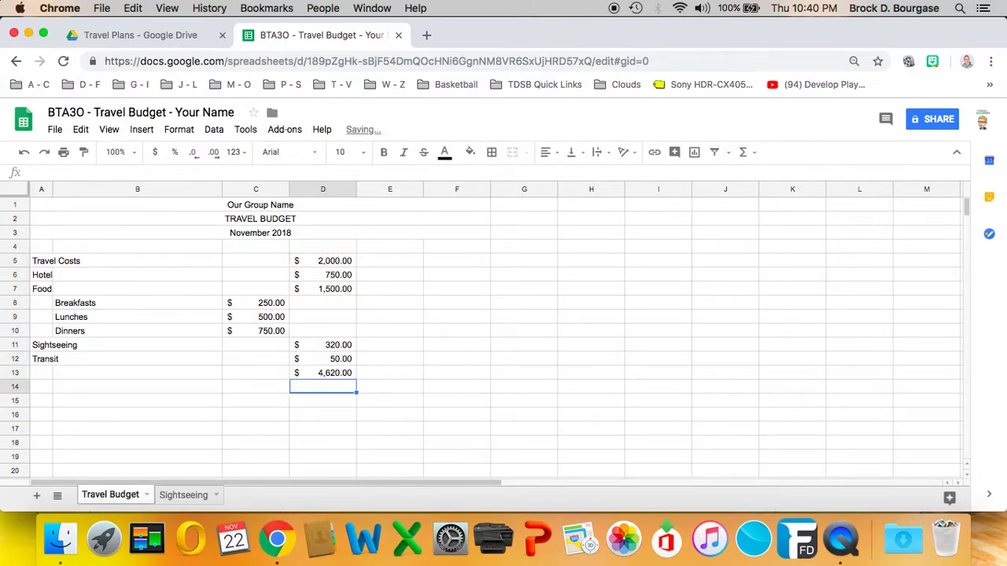
{"action": "key", "text": "Up"}
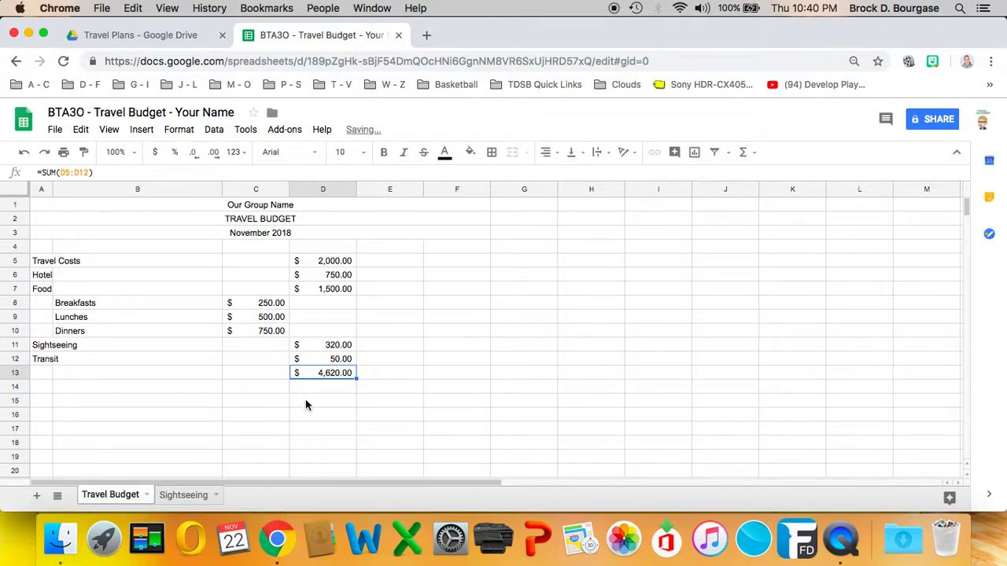
- Add a thin solid bottom border under the $50.00 transit amount in D12
{"action": "left_click", "coordinate": [339, 364]}
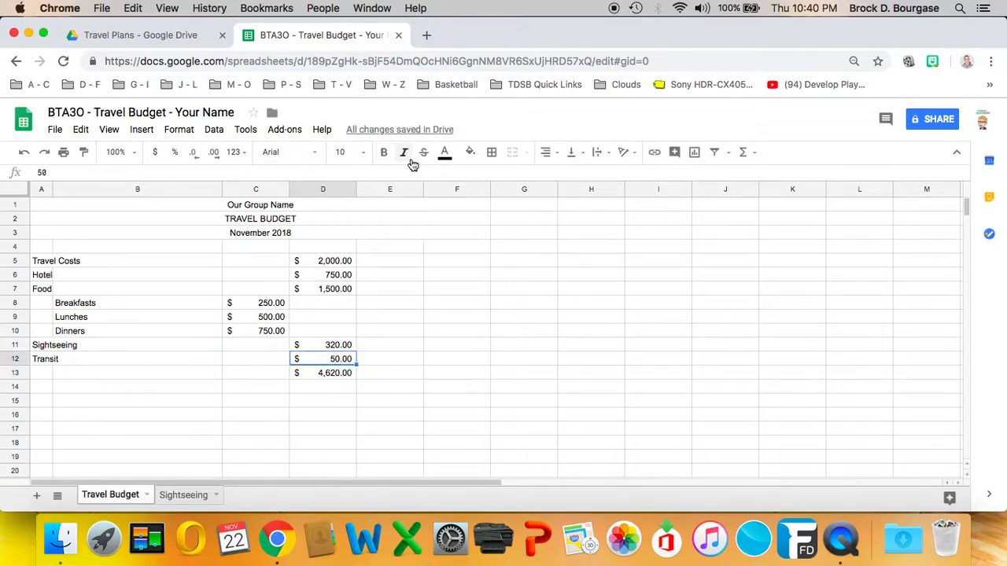
{"action": "left_click", "coordinate": [501, 156]}
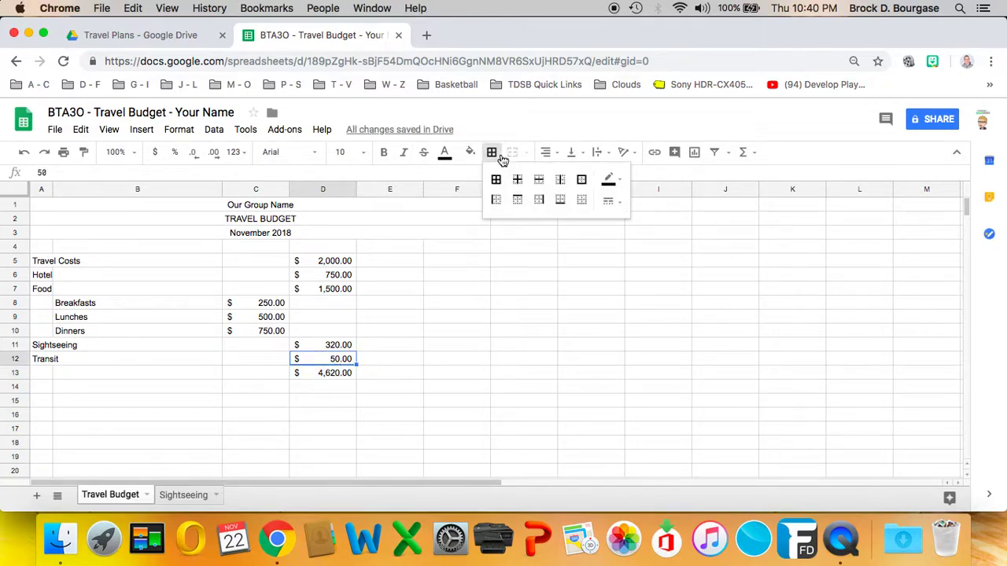
{"action": "left_click", "coordinate": [609, 202]}
{"action": "left_click", "coordinate": [637, 227]}
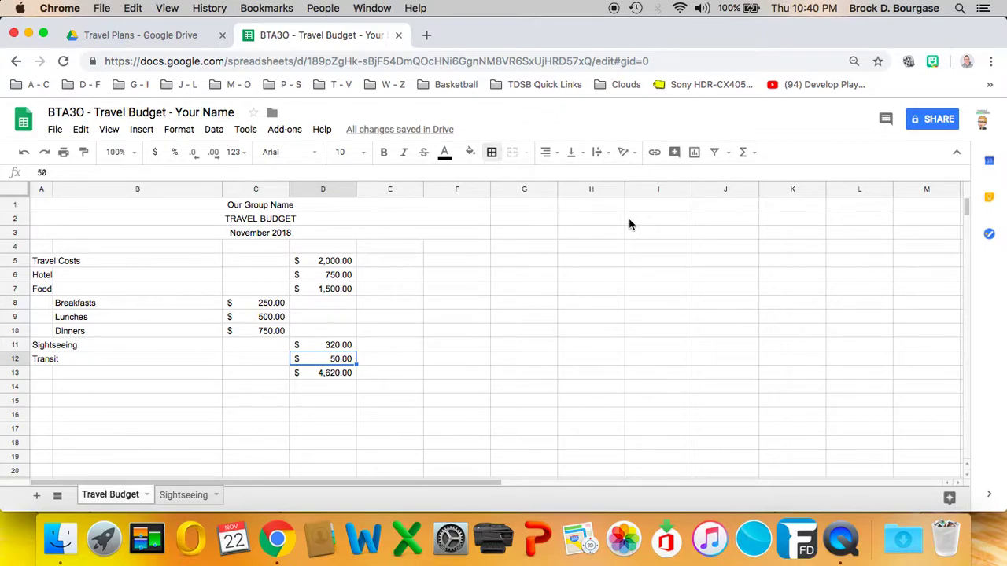
{"action": "left_click", "coordinate": [492, 152]}
{"action": "left_click", "coordinate": [560, 201]}
{"action": "left_click", "coordinate": [349, 350]}
- Add a heavier-style bottom border under the $4,620.00 grand total in D13
{"action": "left_click", "coordinate": [350, 374]}
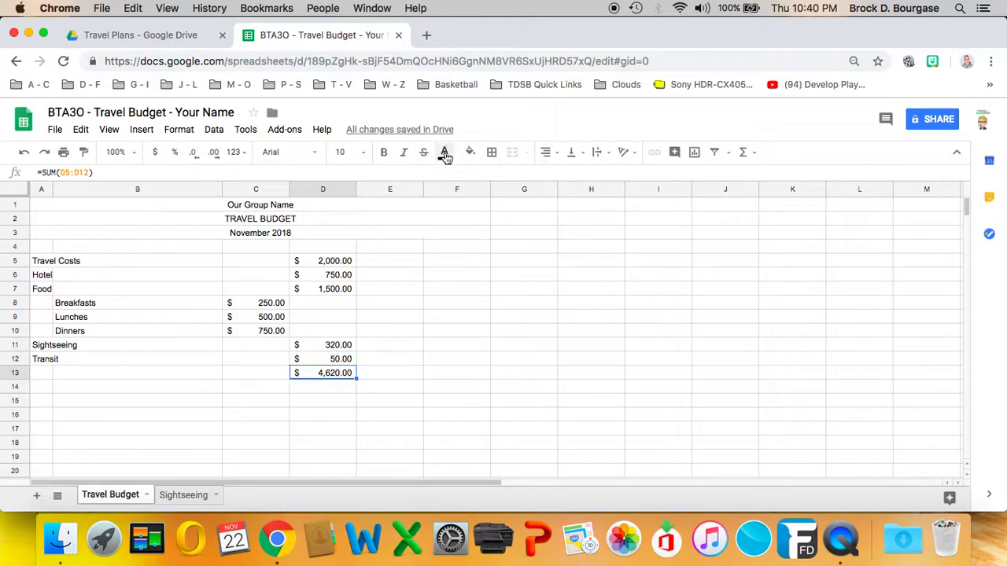
{"action": "left_click", "coordinate": [491, 151]}
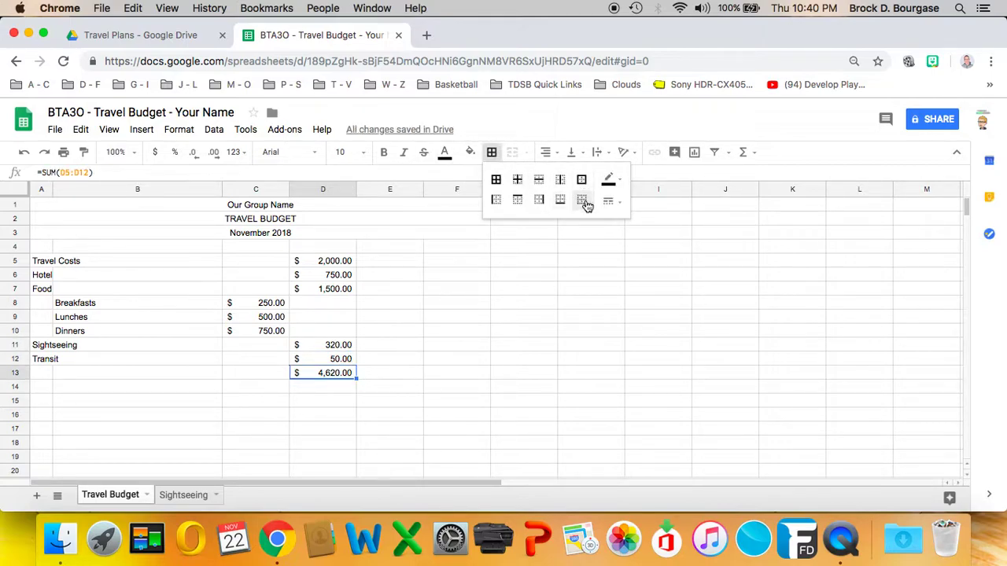
{"action": "left_click", "coordinate": [618, 206]}
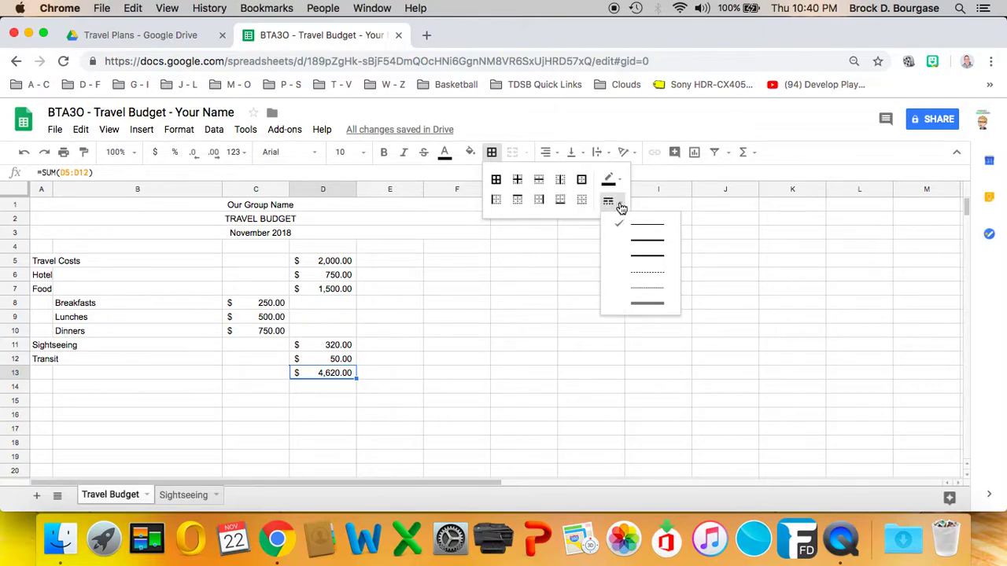
{"action": "left_click", "coordinate": [649, 308]}
{"action": "left_click", "coordinate": [492, 152]}
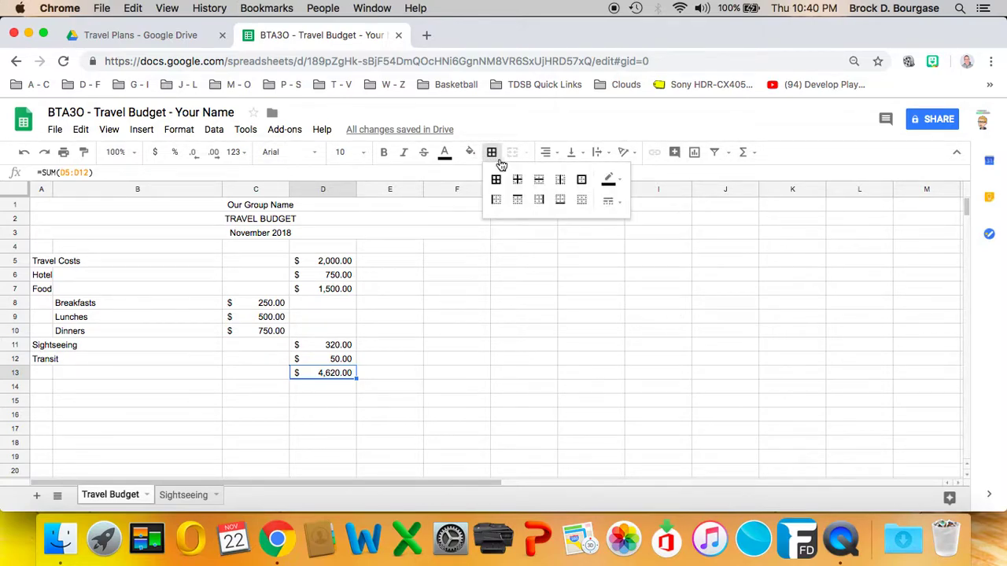
{"action": "left_click", "coordinate": [559, 203]}
{"action": "left_click", "coordinate": [379, 318]}
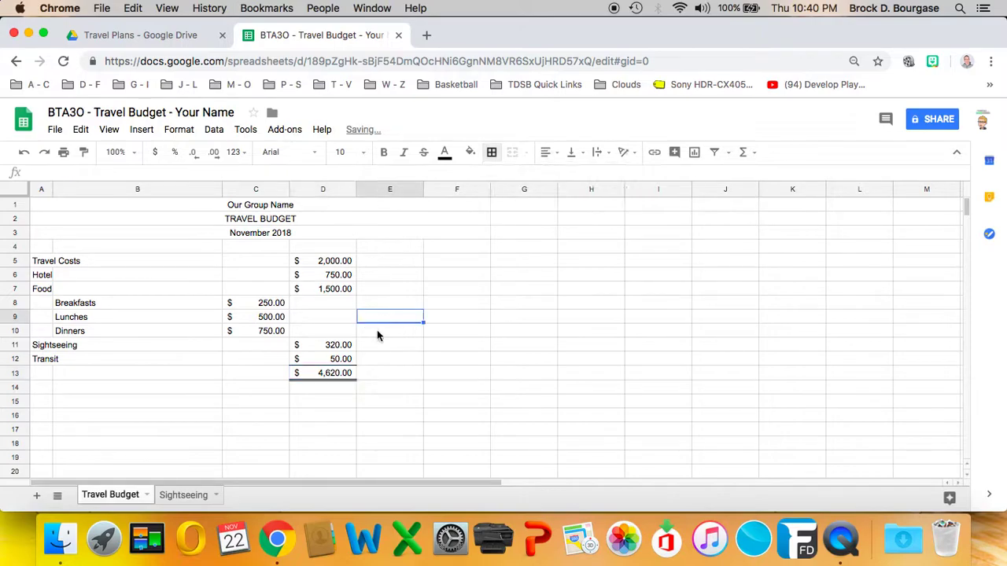
{"action": "left_click", "coordinate": [328, 390]}
{"action": "left_click", "coordinate": [126, 221]}
{"action": "left_click", "coordinate": [112, 206]}
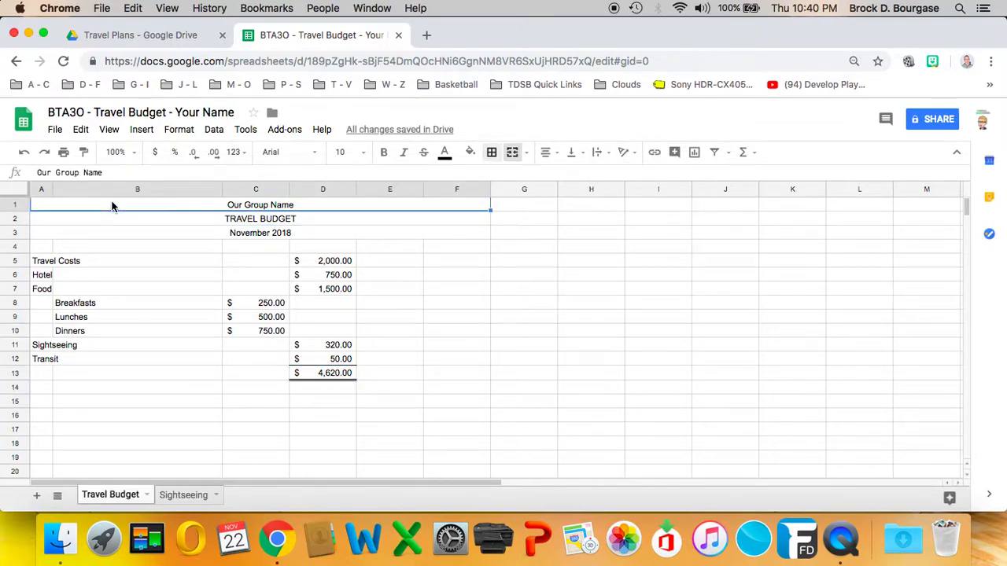
{"action": "left_click", "coordinate": [55, 130]}
{"action": "left_click", "coordinate": [78, 472]}
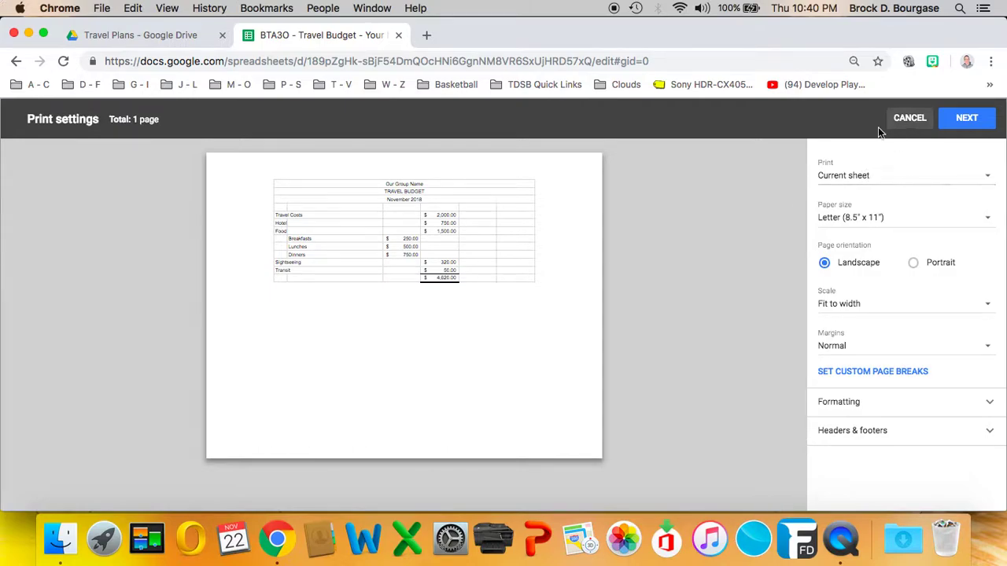
{"action": "left_click", "coordinate": [913, 119]}
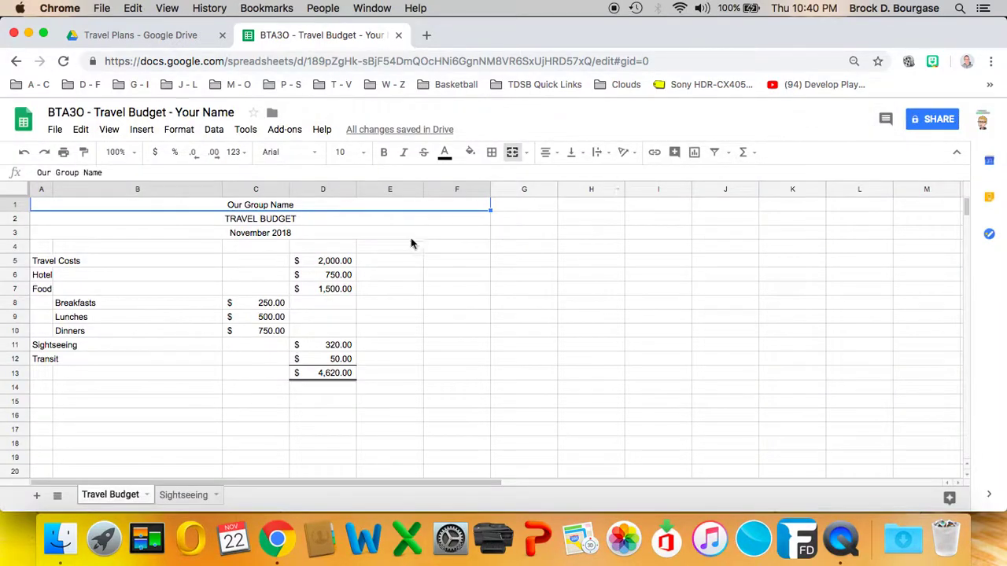